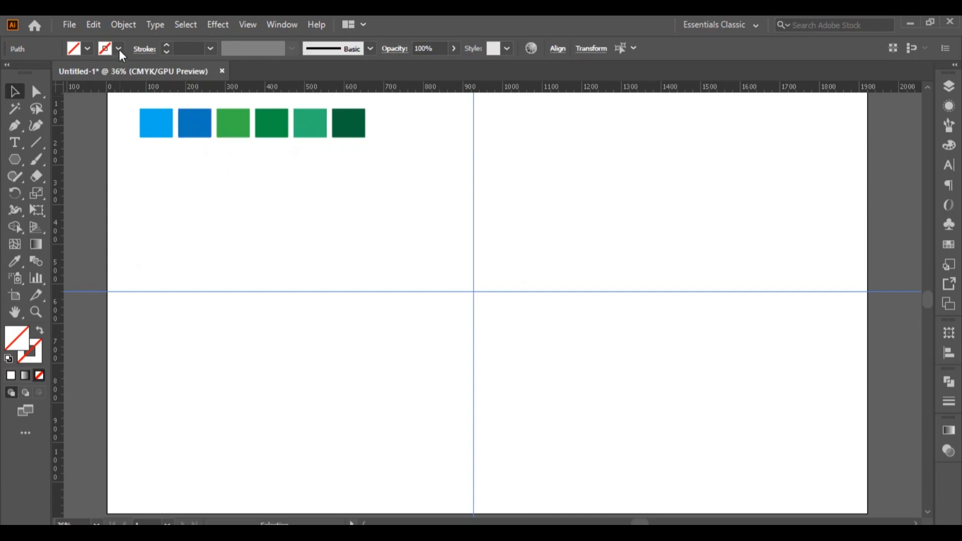
- Lock the selected horizontal and vertical guides
left_click(116, 26)
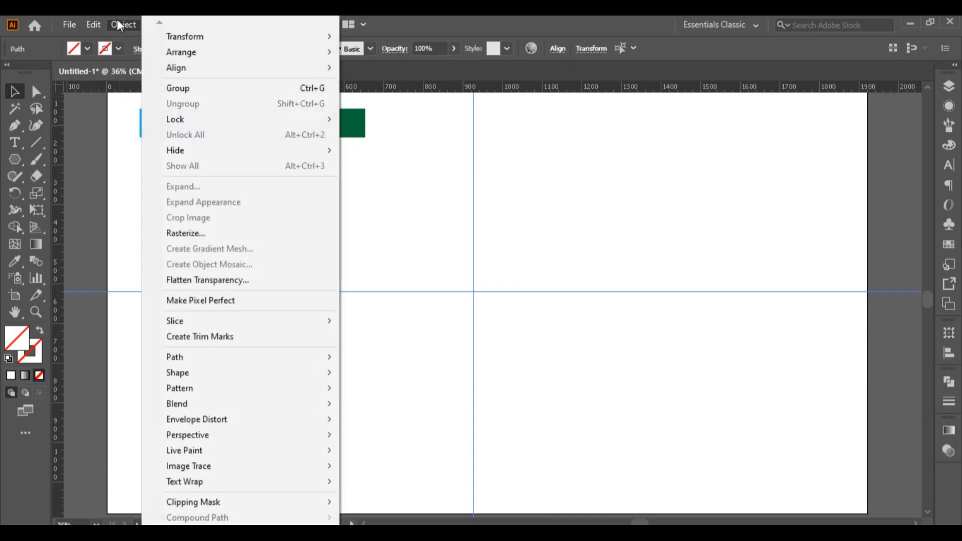
mouse_move(230, 120)
left_click(367, 126)
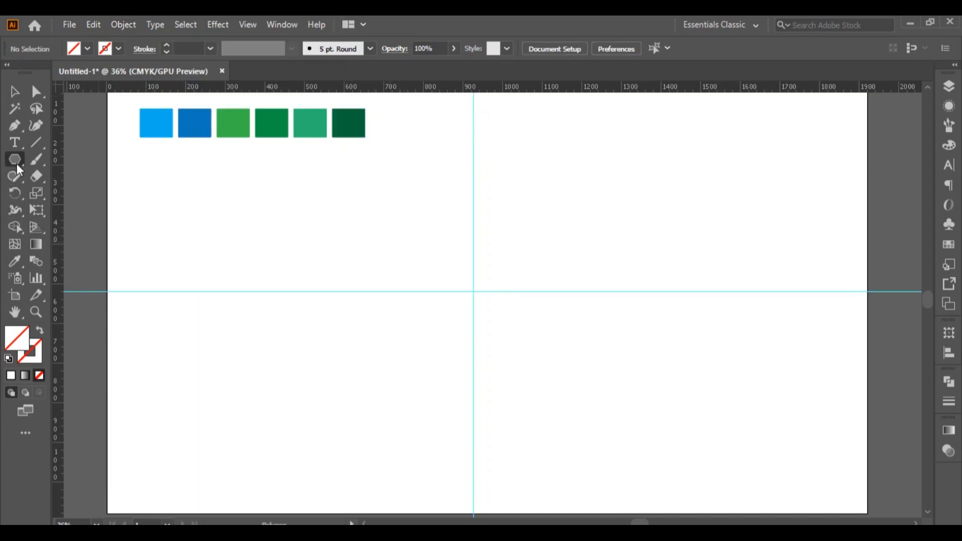
- Draw a square centred on the guide intersection and give it a default black stroke with no fill
left_click_drag(16, 163, 66, 157)
left_click_drag(474, 291, 487, 381)
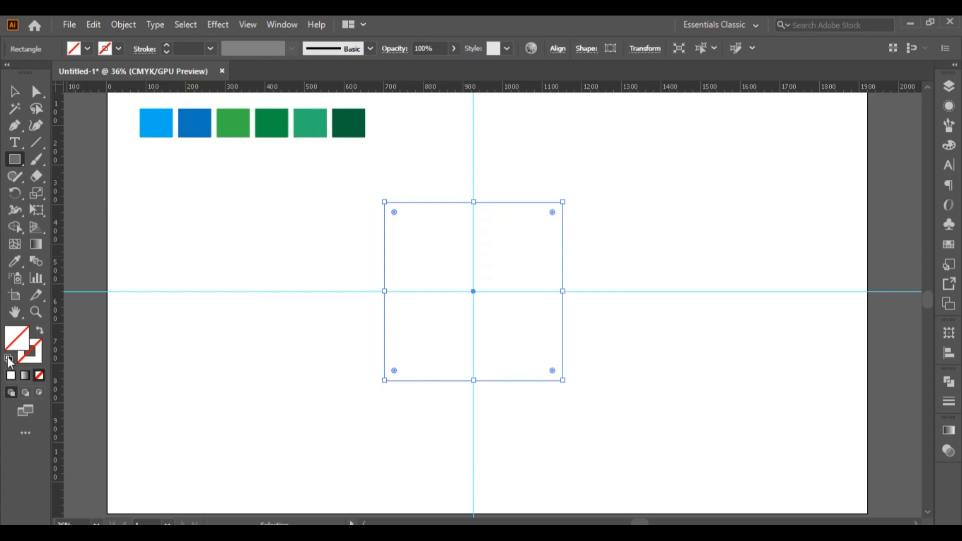
left_click(8, 358)
left_click(39, 376)
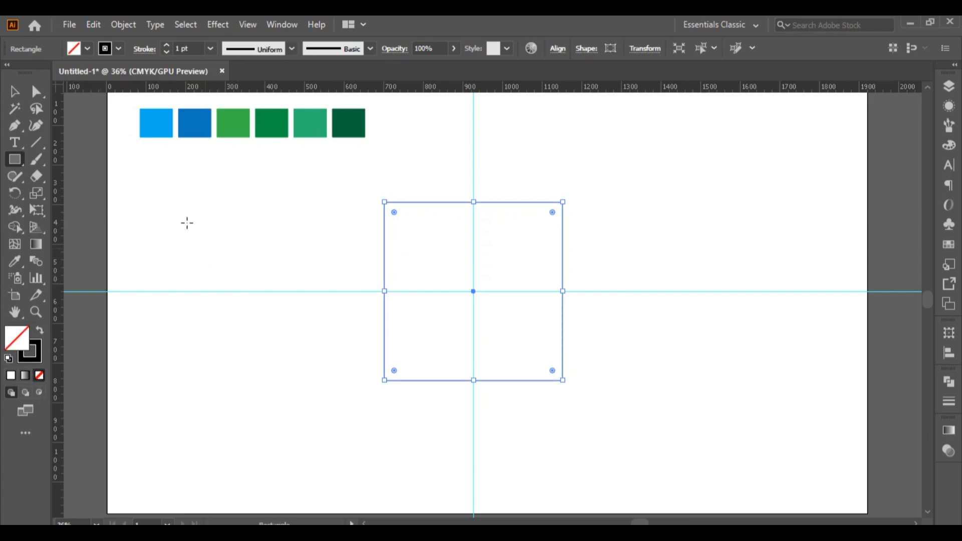
- Copy the square, paste it in front, and rotate the copy 45° to form an eight-pointed star
left_click(95, 24)
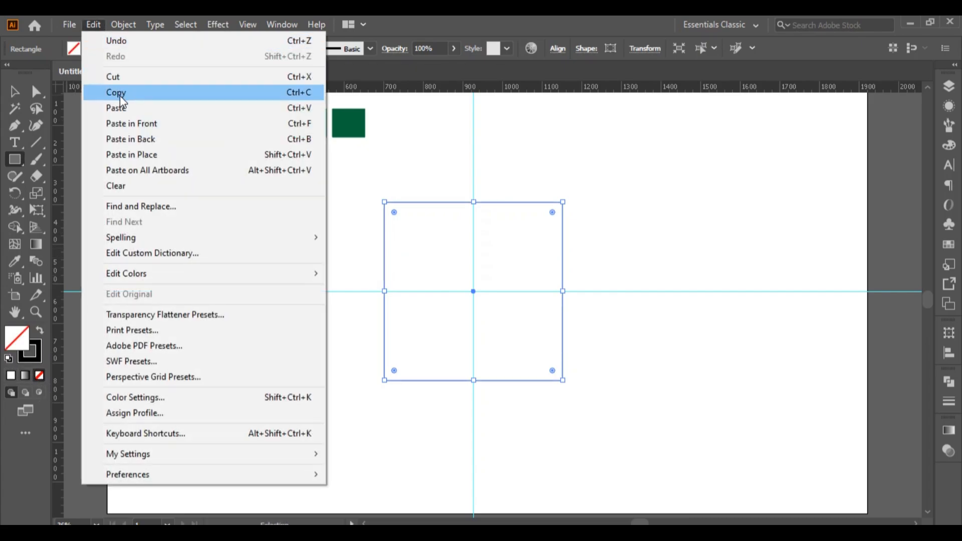
left_click(120, 96)
left_click(95, 25)
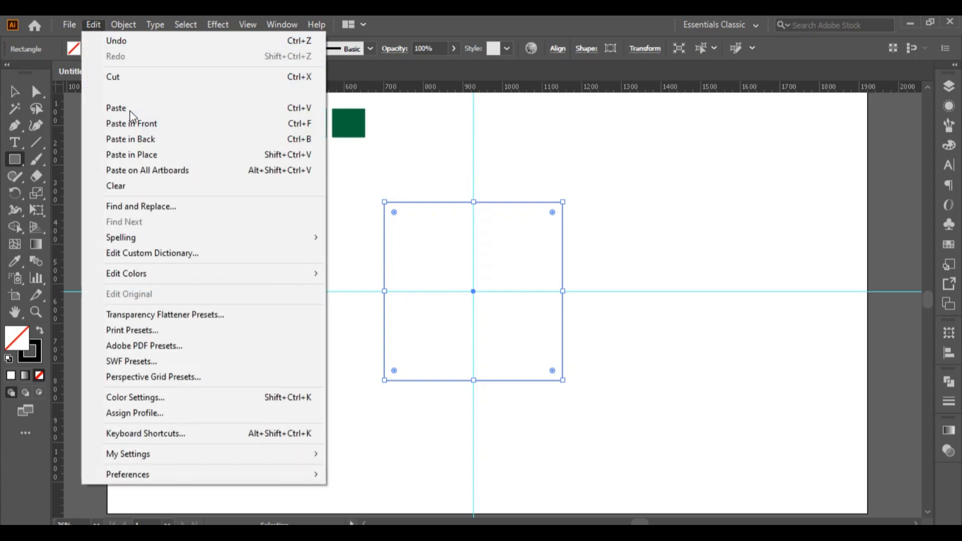
left_click(132, 124)
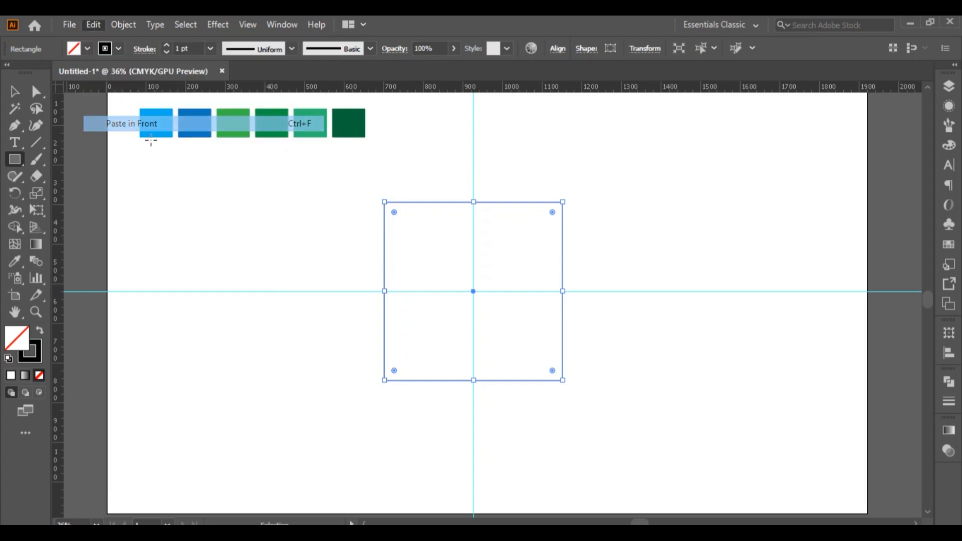
left_click_drag(567, 196, 583, 279)
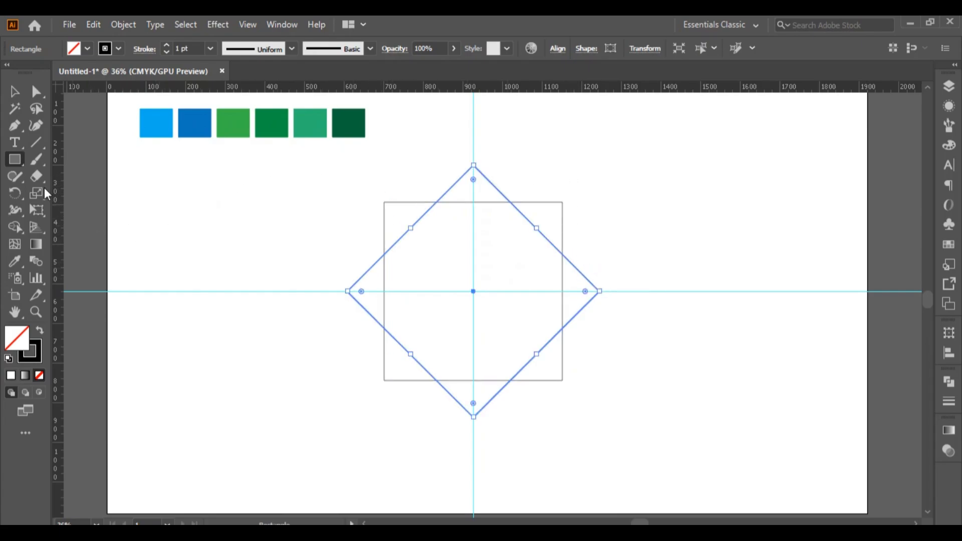
- Draw an octagon centred on the guide intersection and scale it until its sides meet the rotated square's corners
left_click(14, 159)
left_click(70, 210)
left_click(15, 92)
left_click(120, 191)
left_click(15, 160)
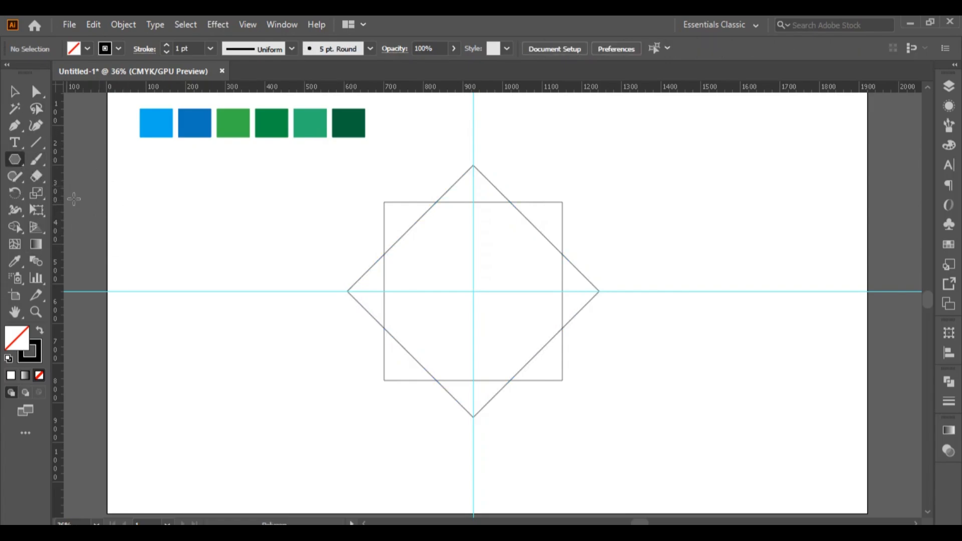
left_click(473, 292)
left_click(749, 328)
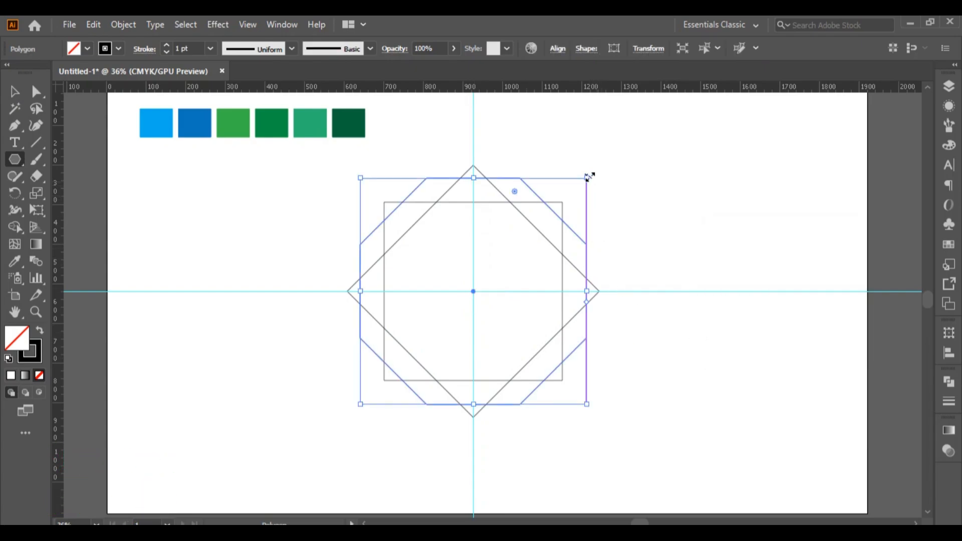
left_click_drag(589, 177, 601, 165)
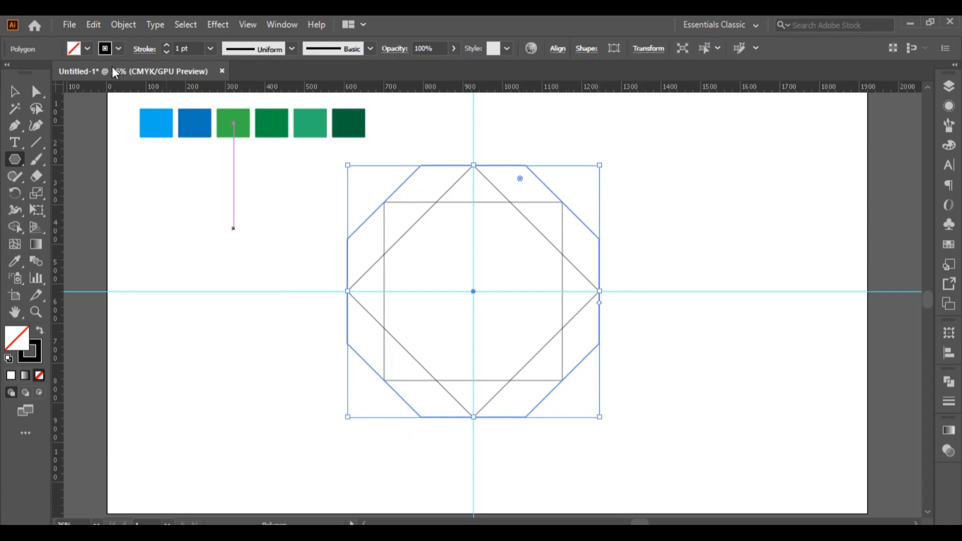
- Copy the octagon, paste it in front, and rotate the copy until its corners lie on the guides
left_click(92, 25)
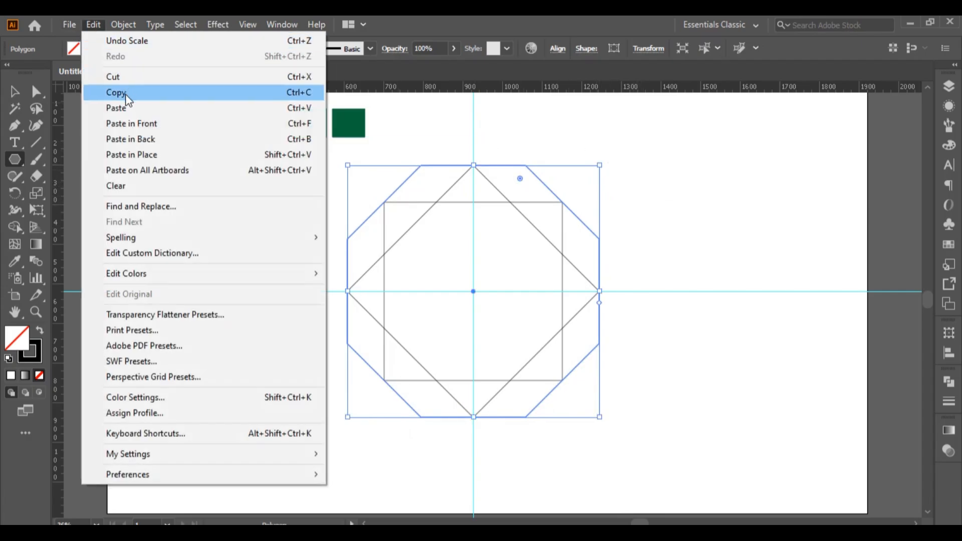
left_click(120, 94)
left_click(95, 26)
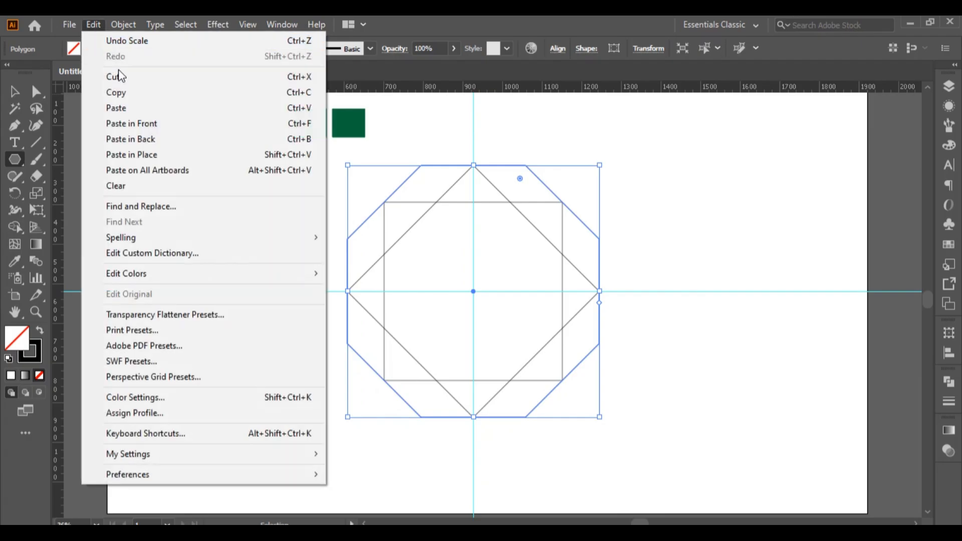
left_click(127, 124)
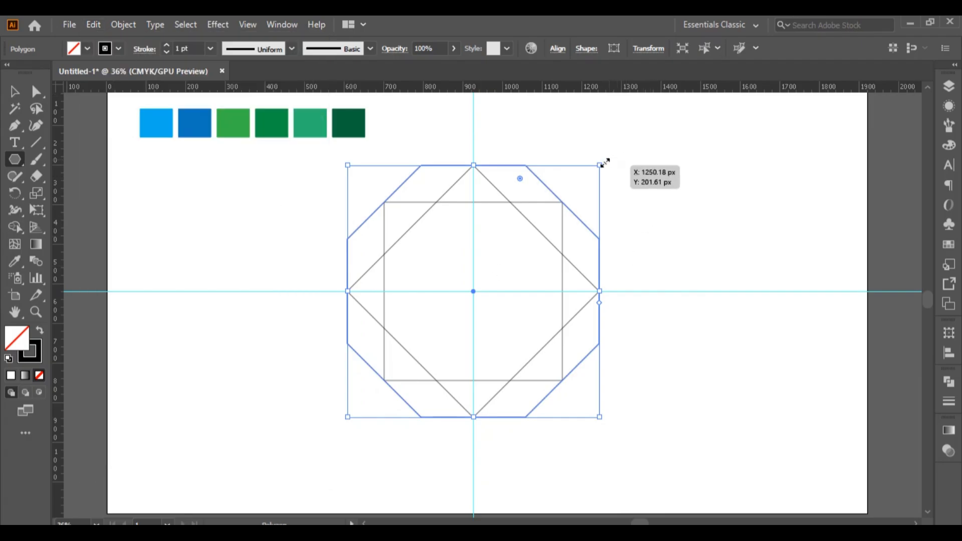
left_click_drag(604, 159, 628, 230)
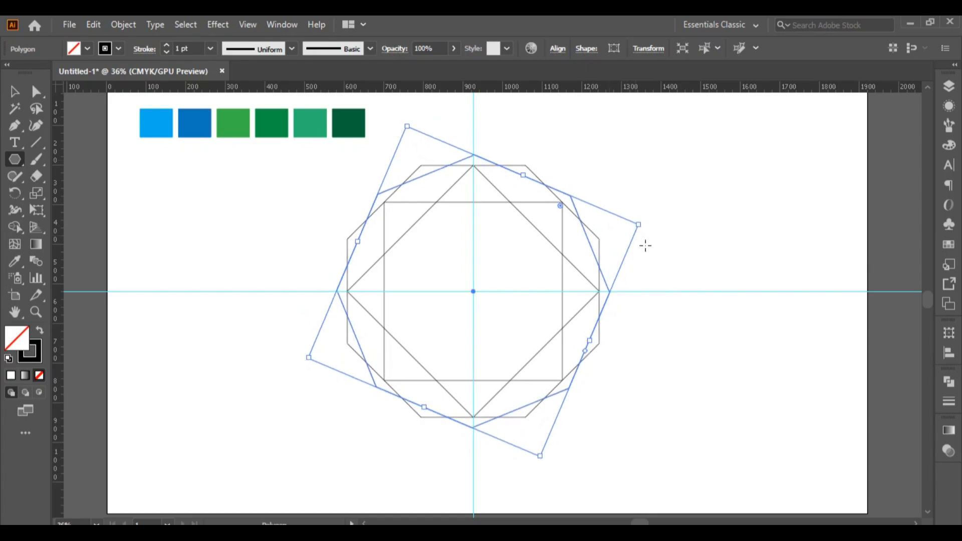
- Scale the rotated octagon down from its centre so its corners meet the points of both squares
left_click(16, 96)
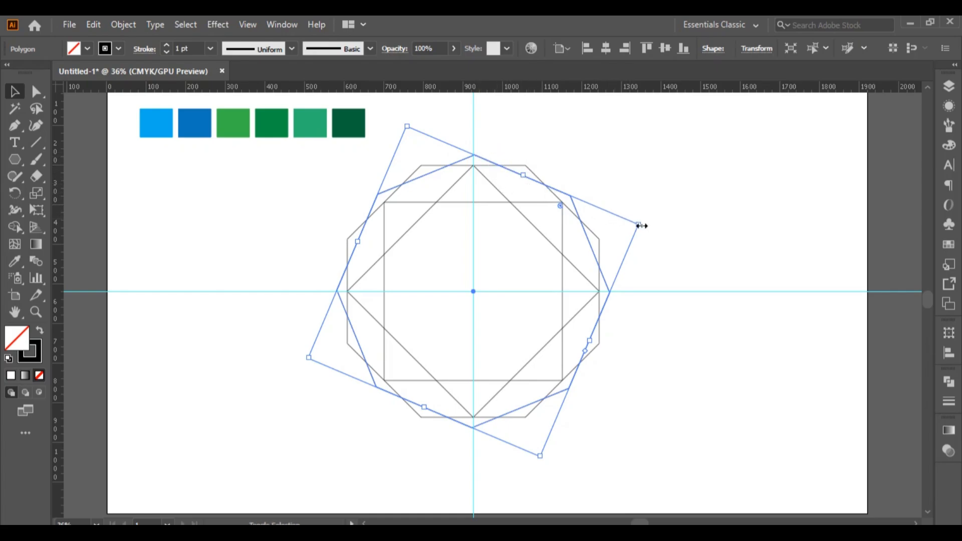
left_click_drag(639, 224, 630, 227)
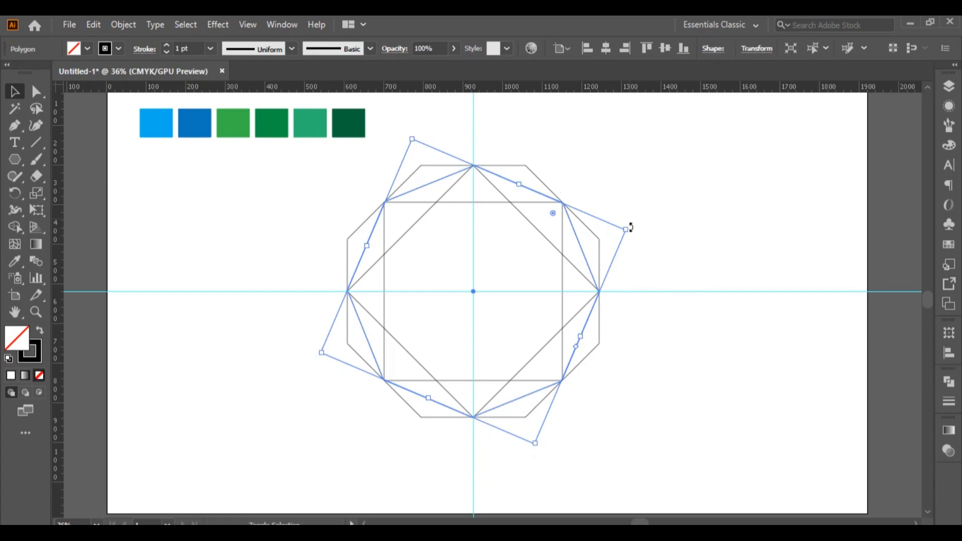
left_click(718, 238)
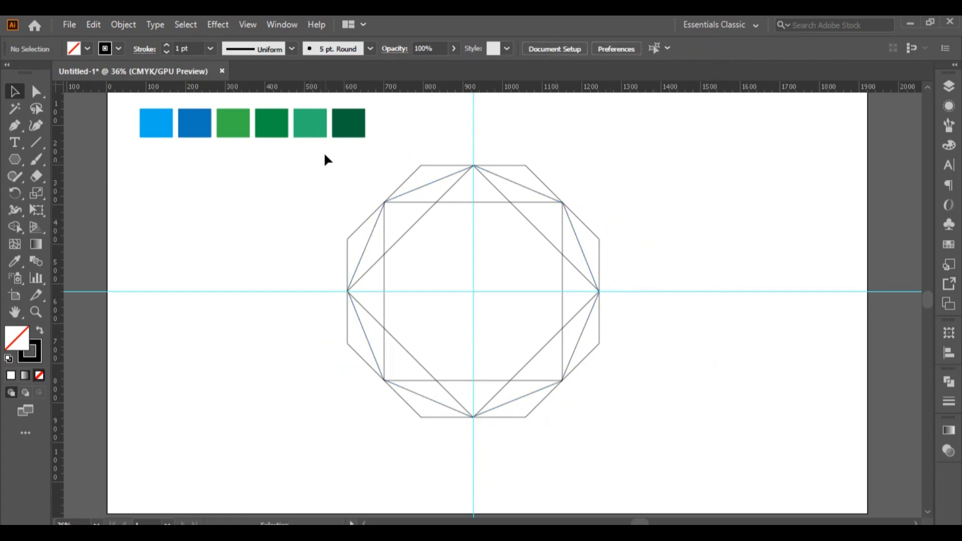
- Select all the outlines and use Shape Builder with a CMYK Magenta fill to create the band of facets at the figure's upper left
mouse_move(324, 154)
left_mouse_down()
mouse_move(408, 371)
mouse_move(688, 457)
left_mouse_up()
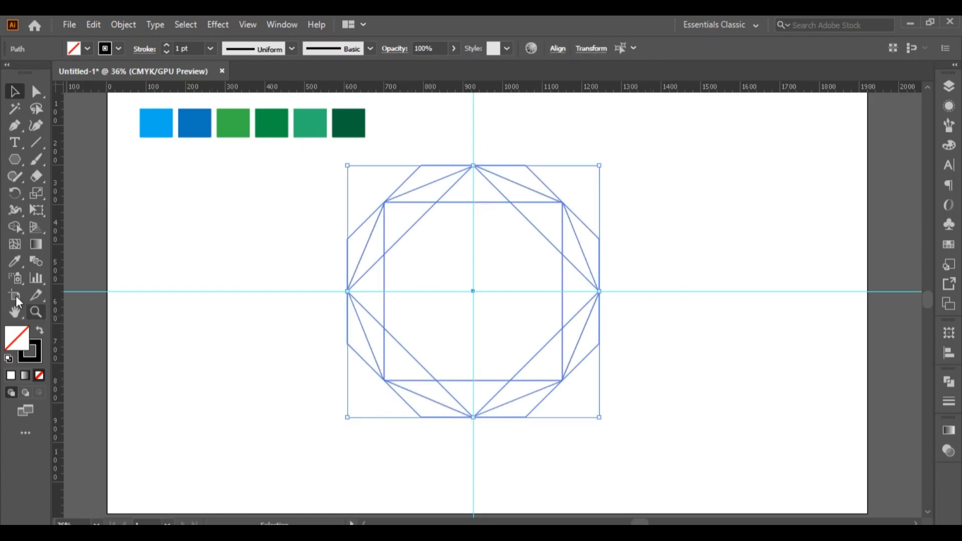
left_click(15, 227)
left_click(410, 213)
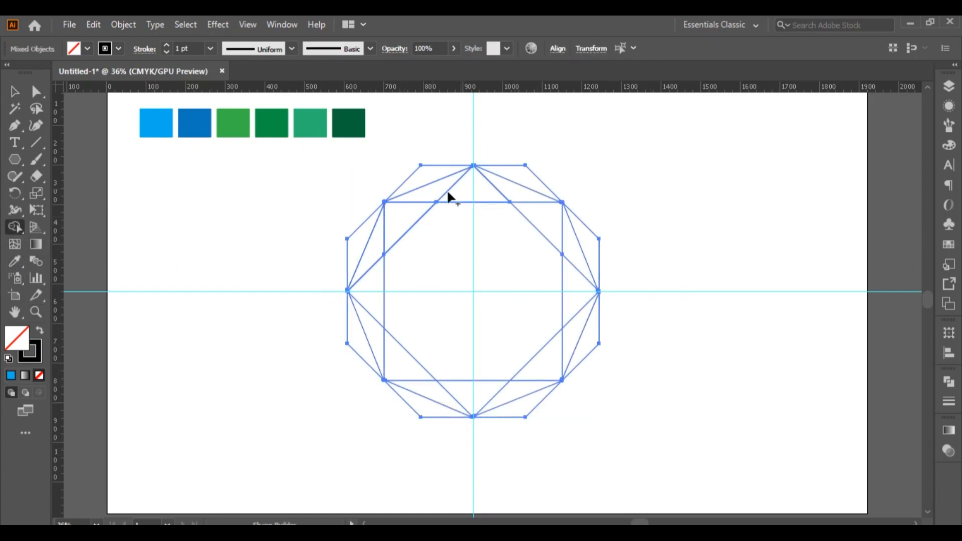
left_click(949, 244)
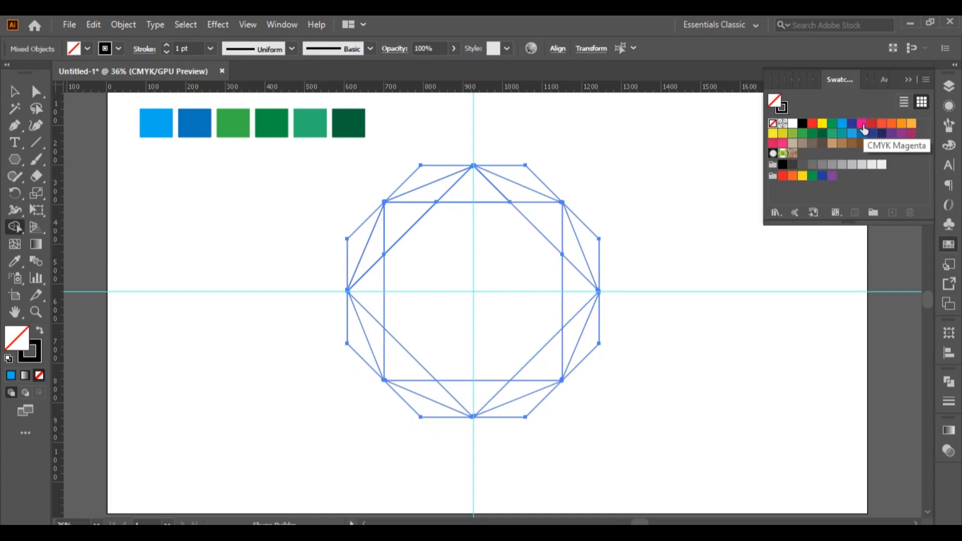
left_click(864, 129)
left_click(909, 79)
left_click_drag(468, 188, 443, 194)
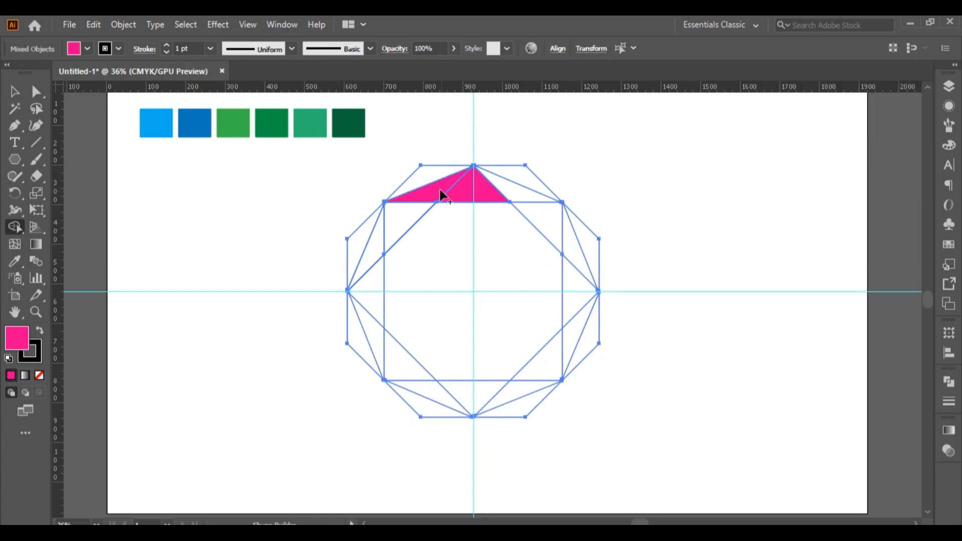
left_click(421, 185)
left_click(407, 223)
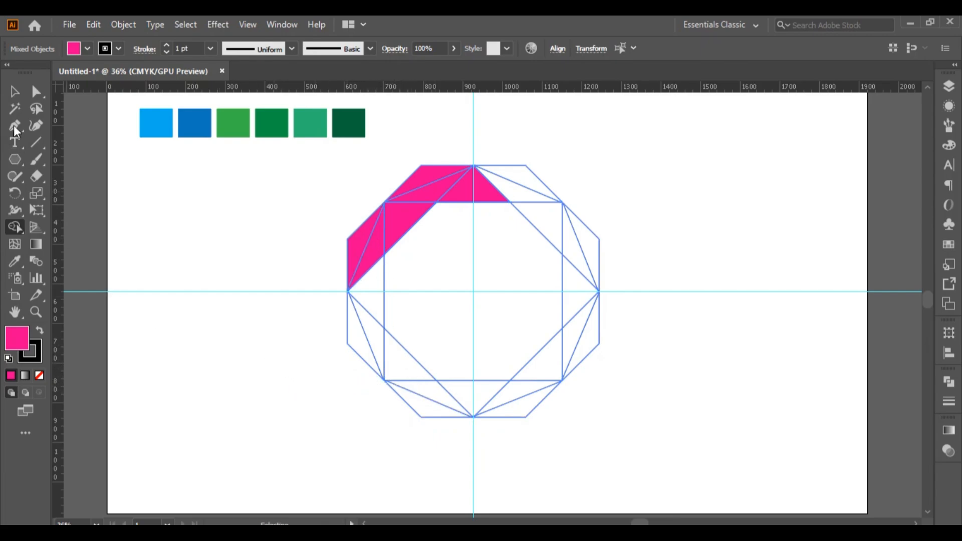
- Select all the unfilled paths with the Magic Wand and delete them, leaving only the magenta pieces
left_click(15, 107)
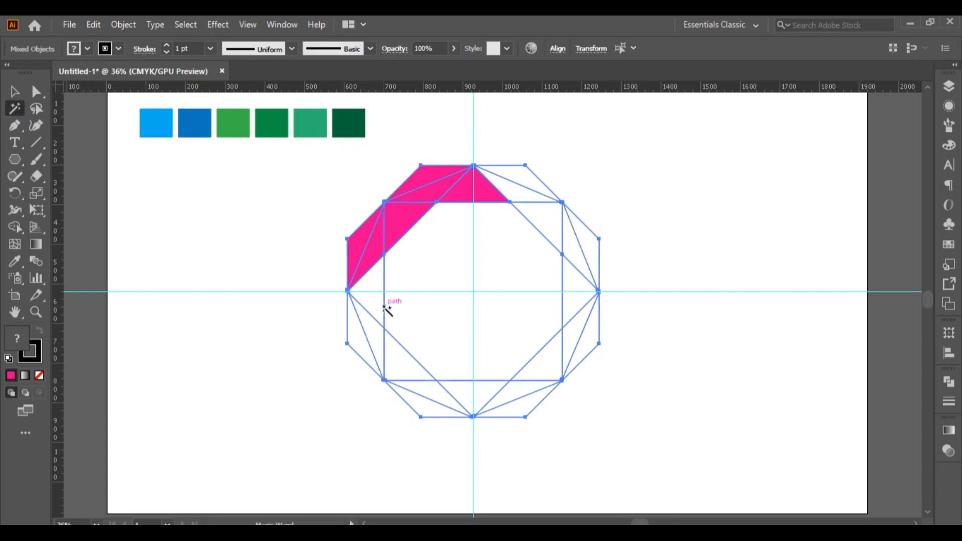
key("slash")
key("ctrl+shift+a")
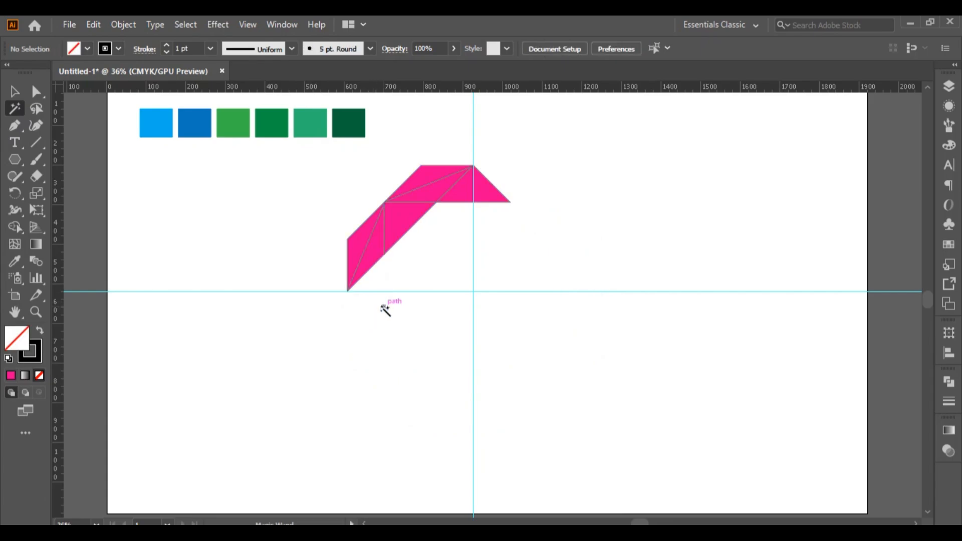
- Recolour the inner triangle at the band's lower end with the light blue palette colour
left_click(15, 94)
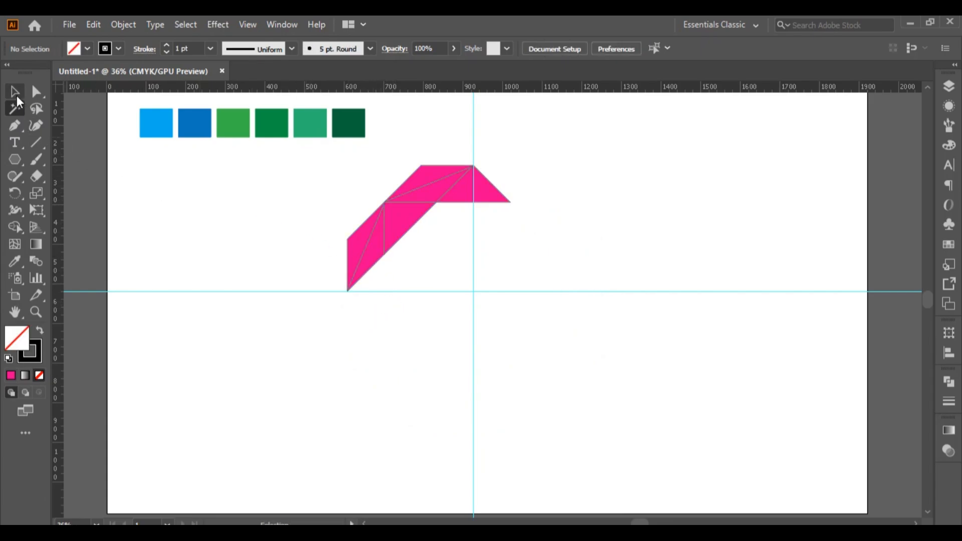
left_click(17, 110)
left_click(14, 92)
left_click(370, 262)
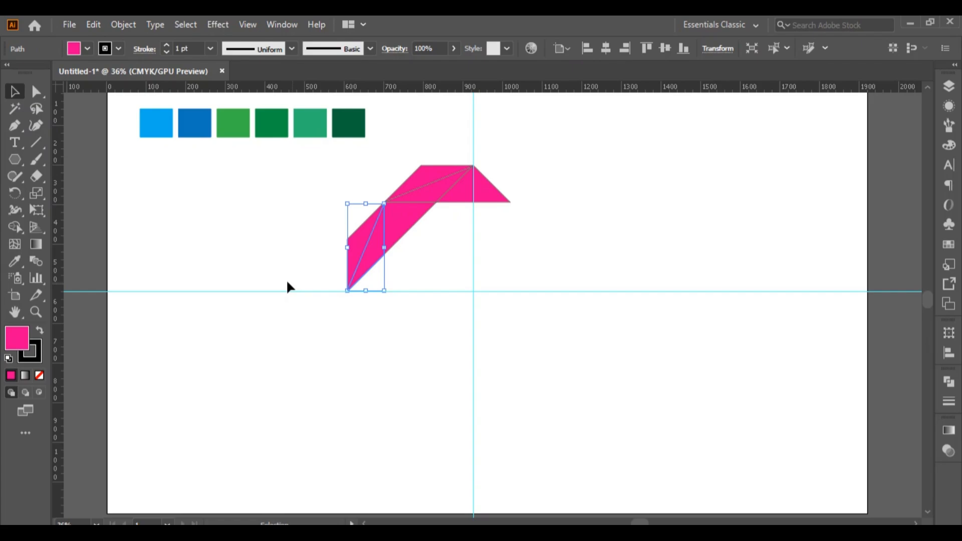
left_click(15, 261)
left_click(162, 119)
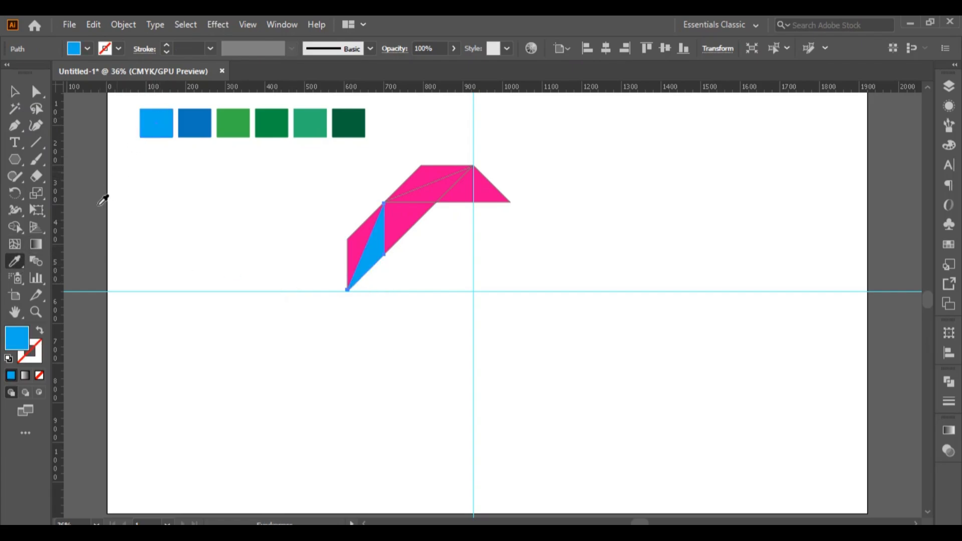
- Recolour the outer triangle at the band's lower end with the darker blue palette colour
left_click(14, 92)
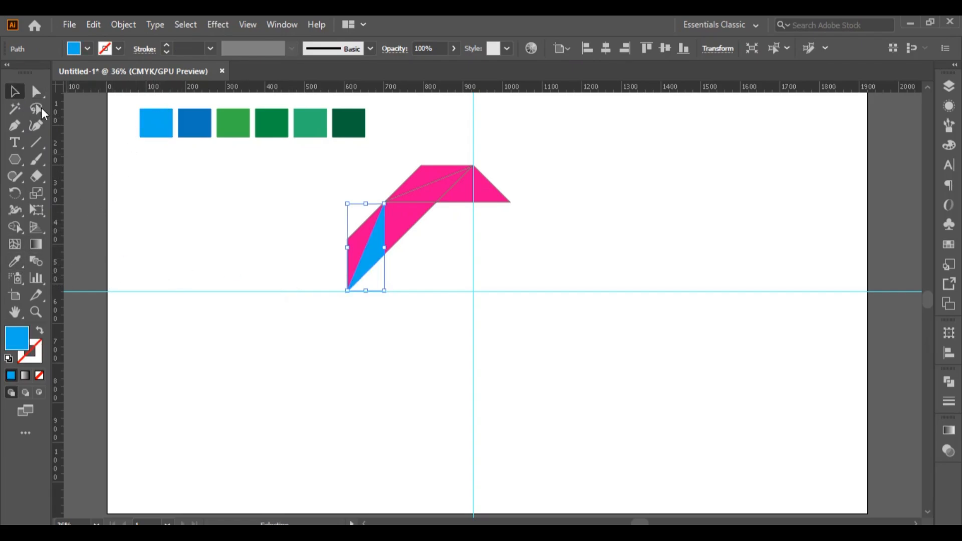
left_click(362, 239)
left_click(19, 262)
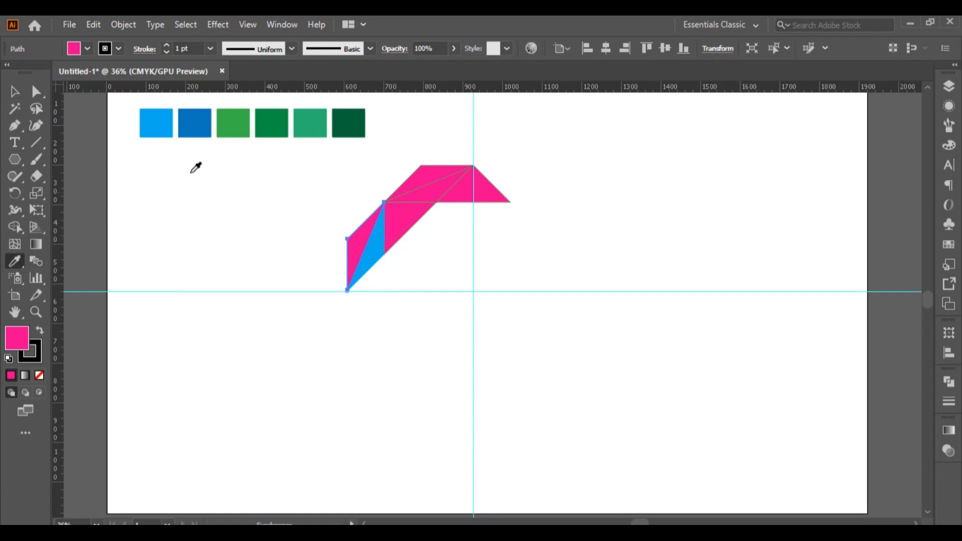
left_click(195, 122)
- Recolour the triangle beside the light blue piece with the first green of the palette
left_click(14, 92)
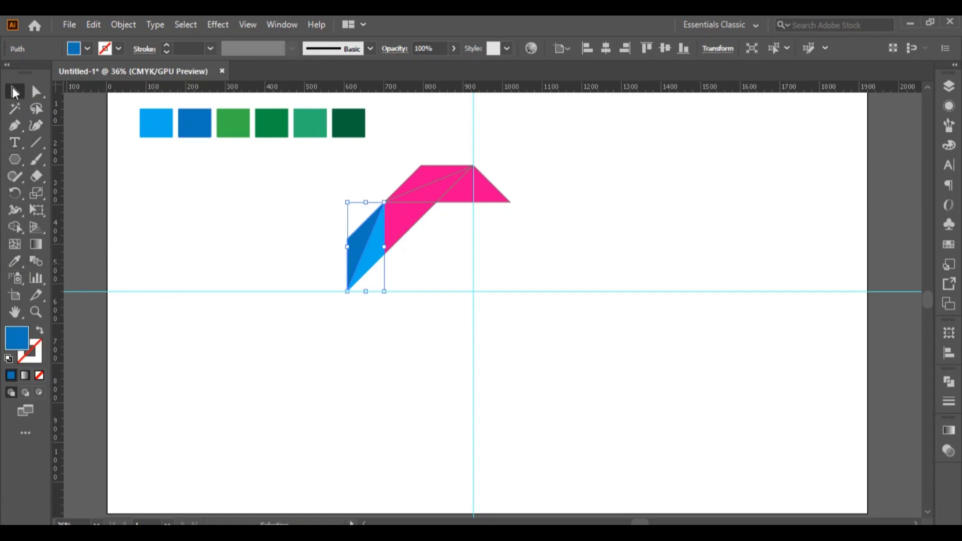
left_click(402, 211)
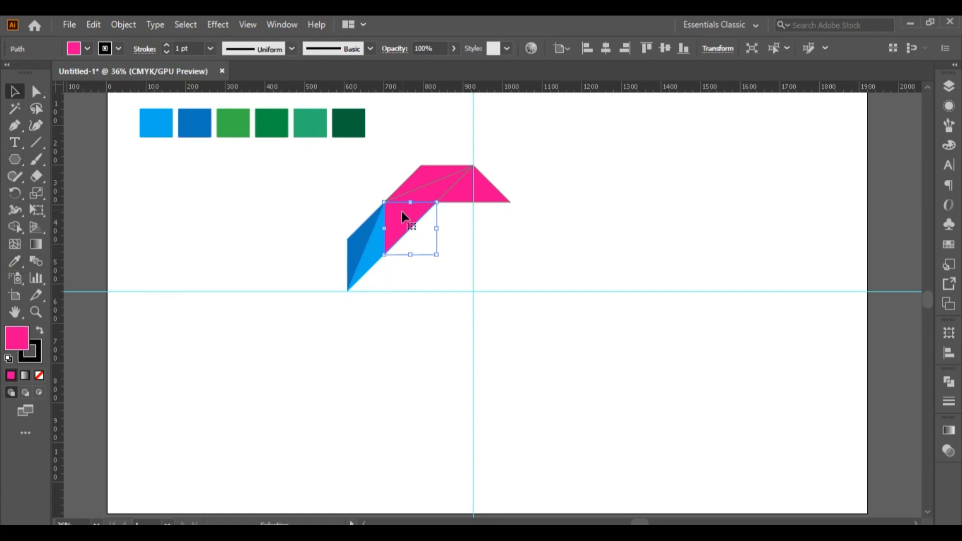
left_click(19, 262)
left_click(233, 123)
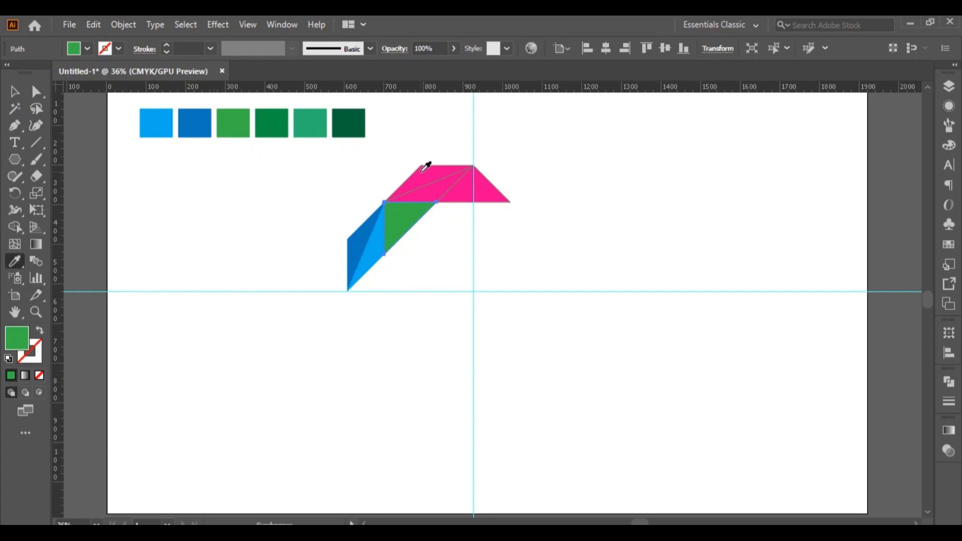
- Recolour the slim magenta triangle directly above the green piece with the second green of the palette
left_click(14, 92)
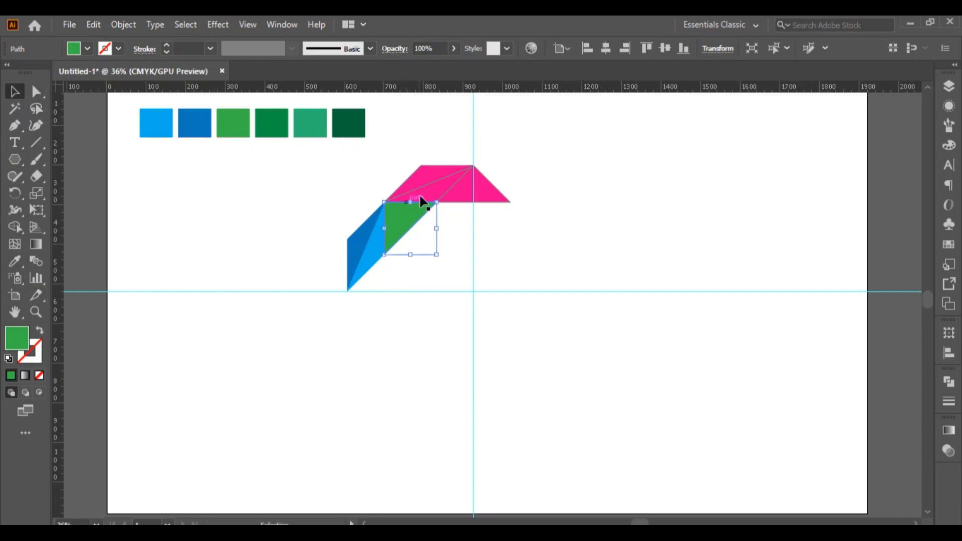
left_click(422, 200)
left_click(14, 261)
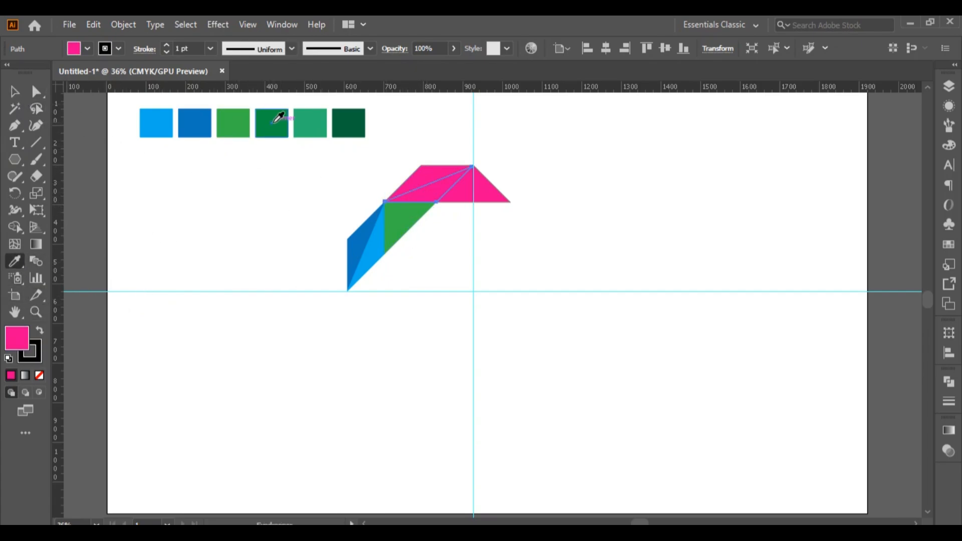
left_click(274, 121)
- Recolour the outer magenta triangle along the band's top edge with the third green of the palette
left_click(14, 92)
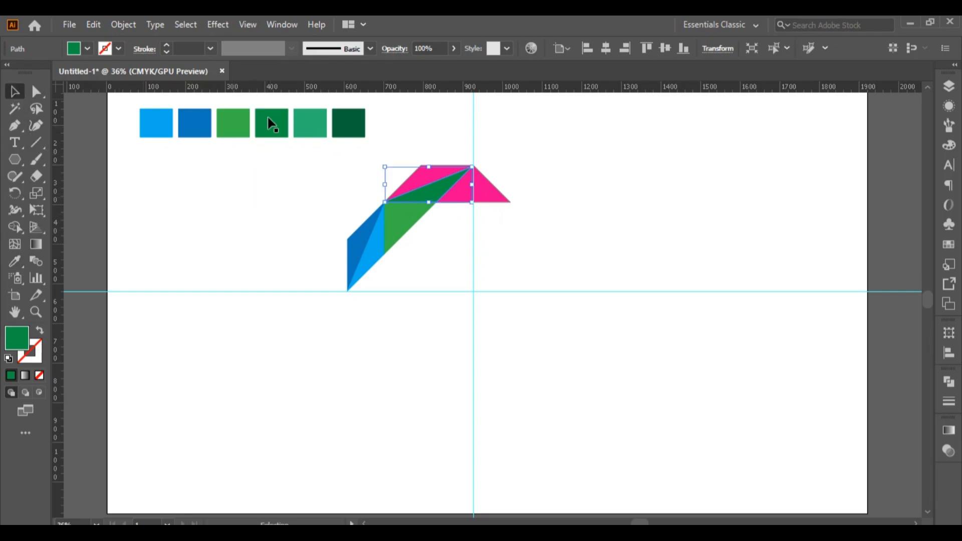
left_click(416, 174)
left_click(15, 261)
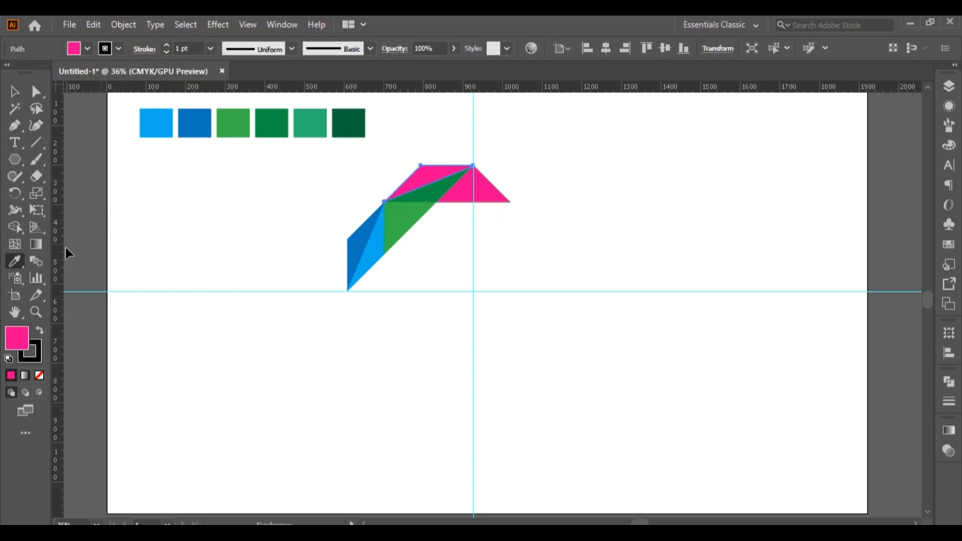
left_click(309, 120)
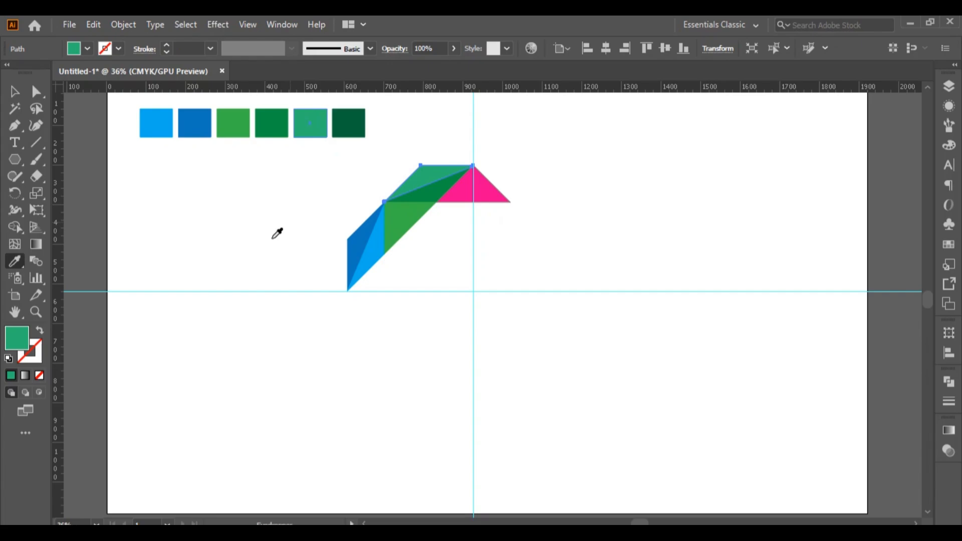
- Recolour the last magenta triangle at the band's upper end with the darkest green of the palette and deselect it
left_click(14, 93)
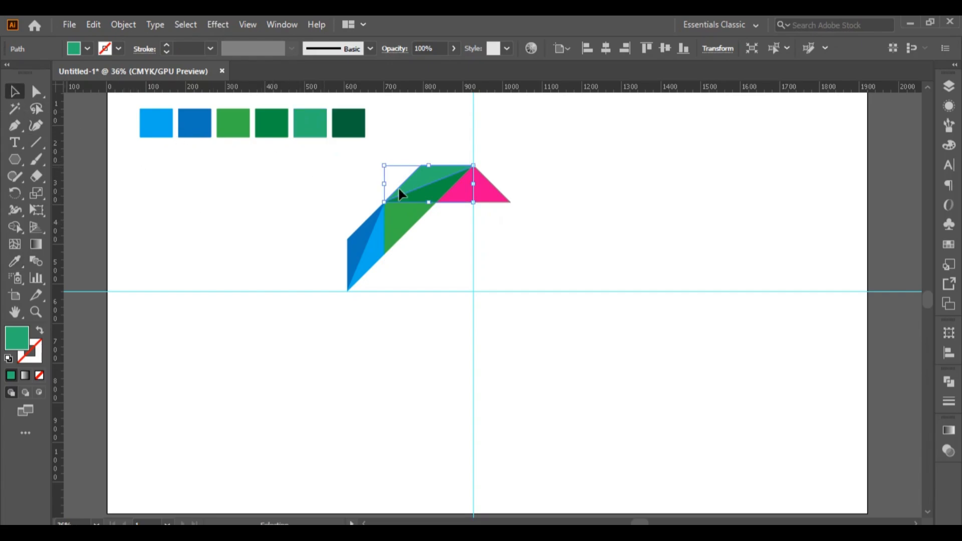
left_click(498, 197)
left_click(14, 261)
left_click(348, 123)
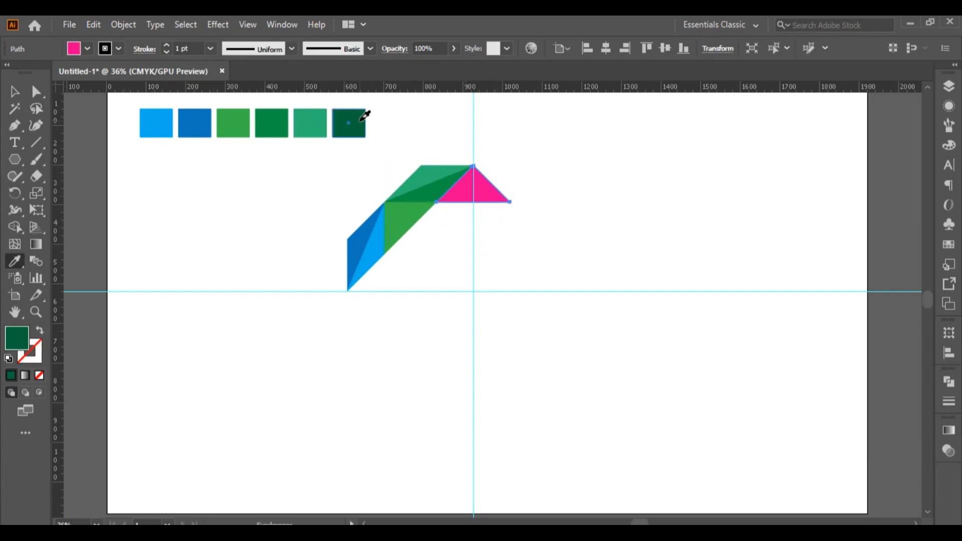
left_click(14, 93)
left_click(275, 221)
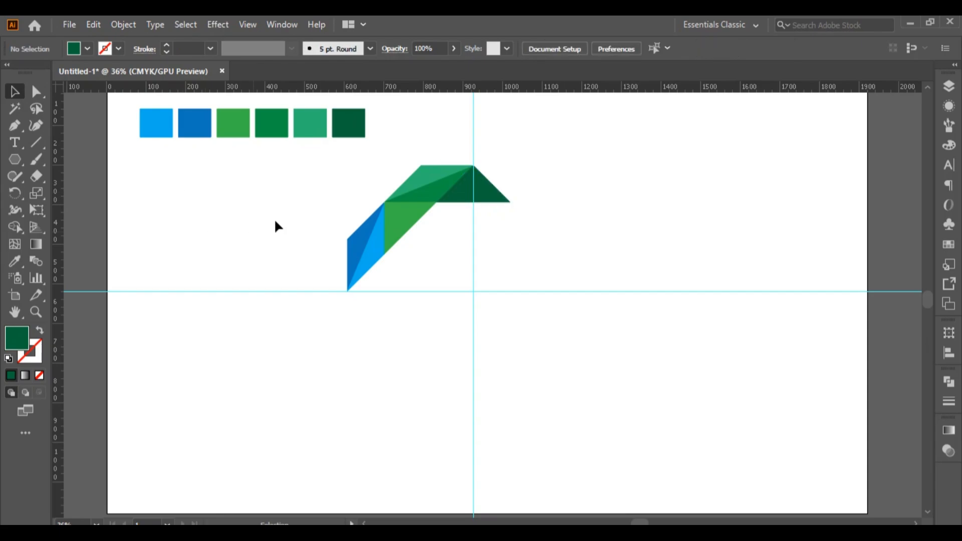
- Select all the band's coloured pieces and create a copy rotated by 360/4 degrees around the intersection of the guides
left_click_drag(346, 253, 536, 366)
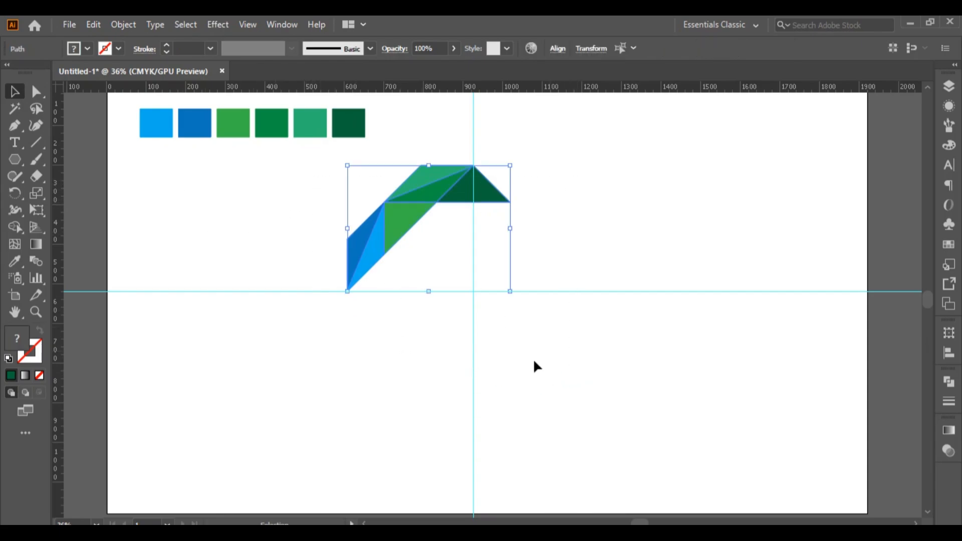
left_click(14, 195)
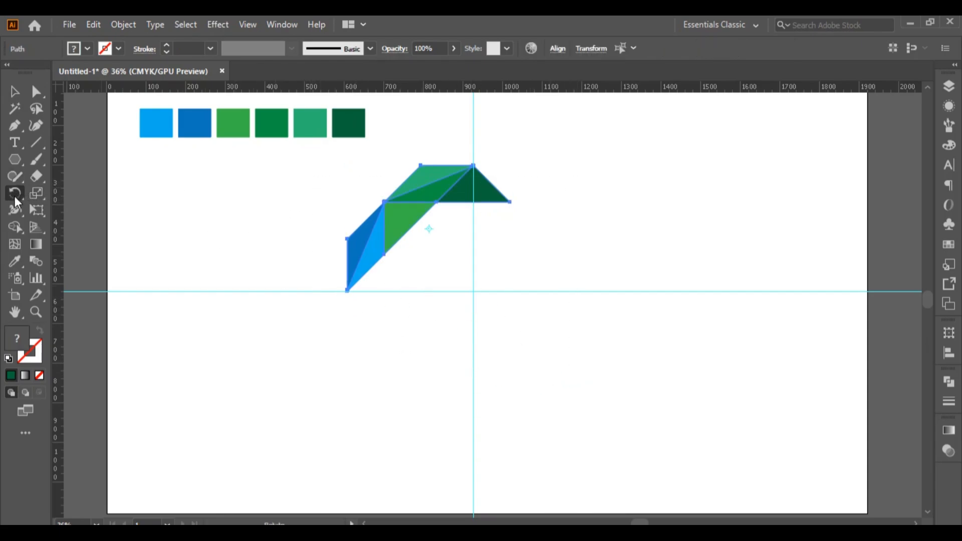
left_click(474, 292, "alt")
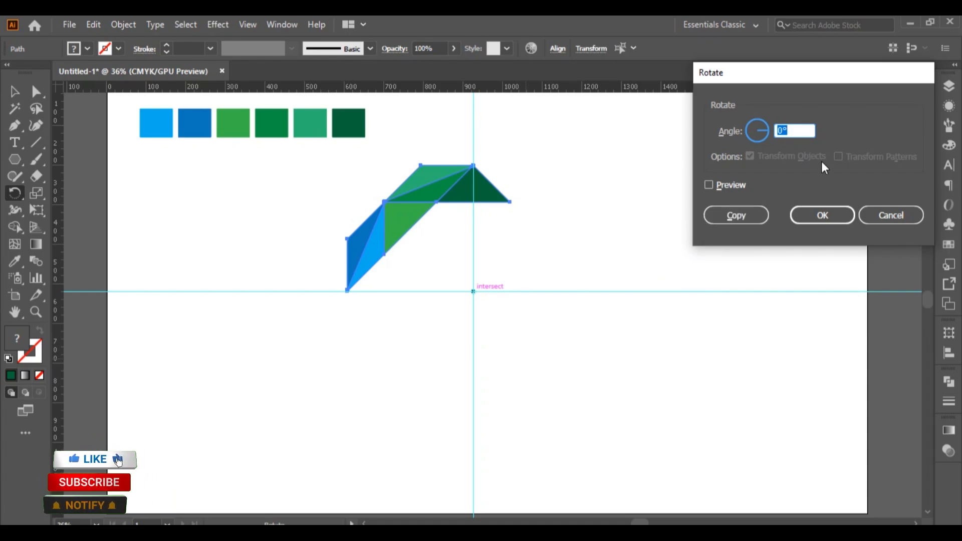
left_click(796, 129)
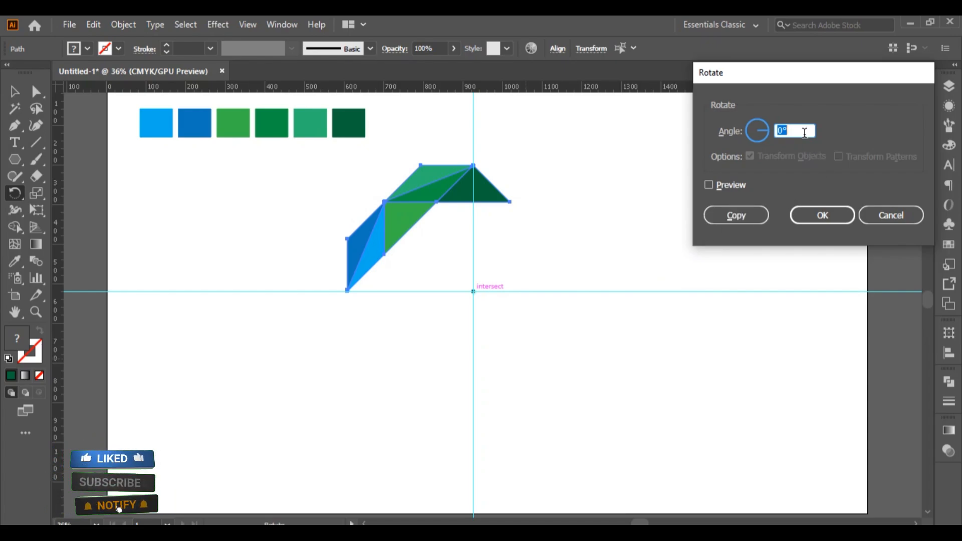
left_click_drag(796, 130, 744, 136)
type("3")
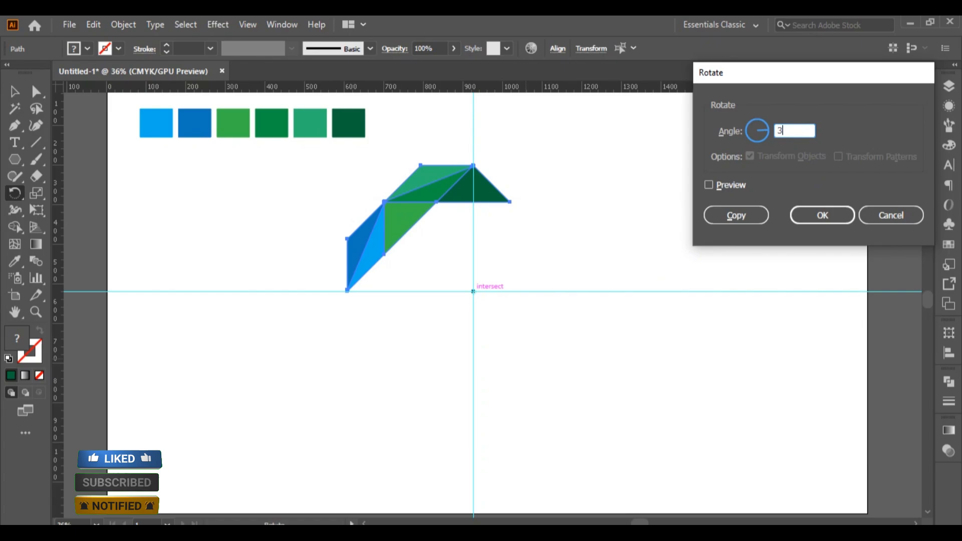
type("60/")
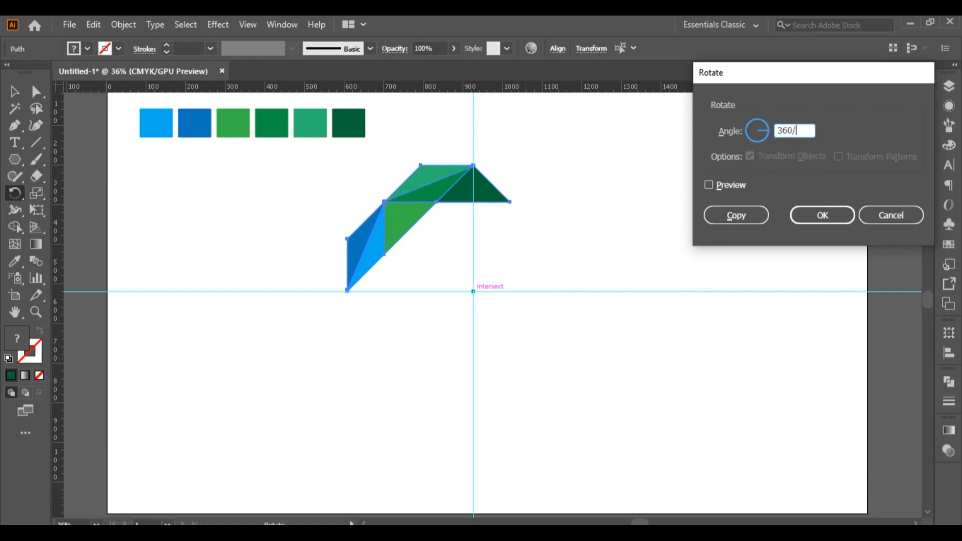
type("4")
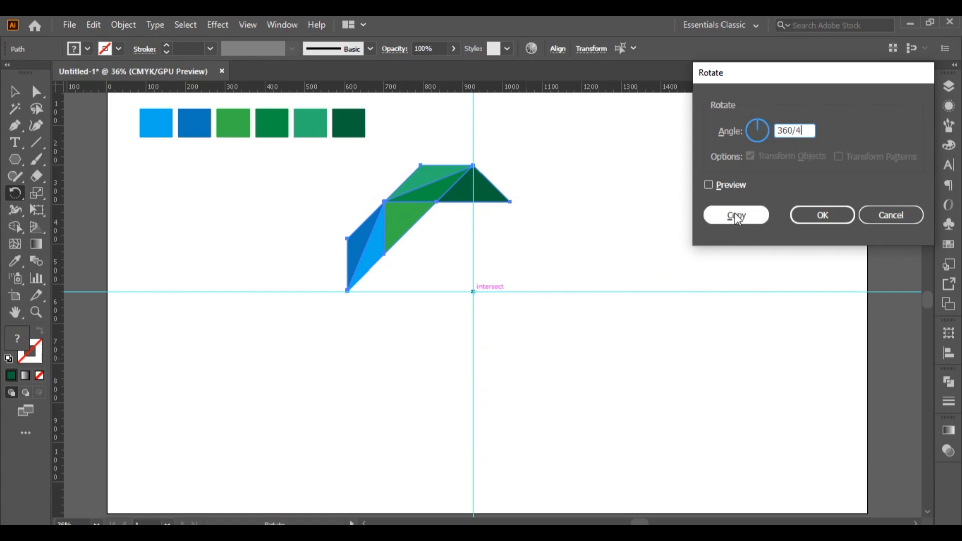
left_click(735, 214)
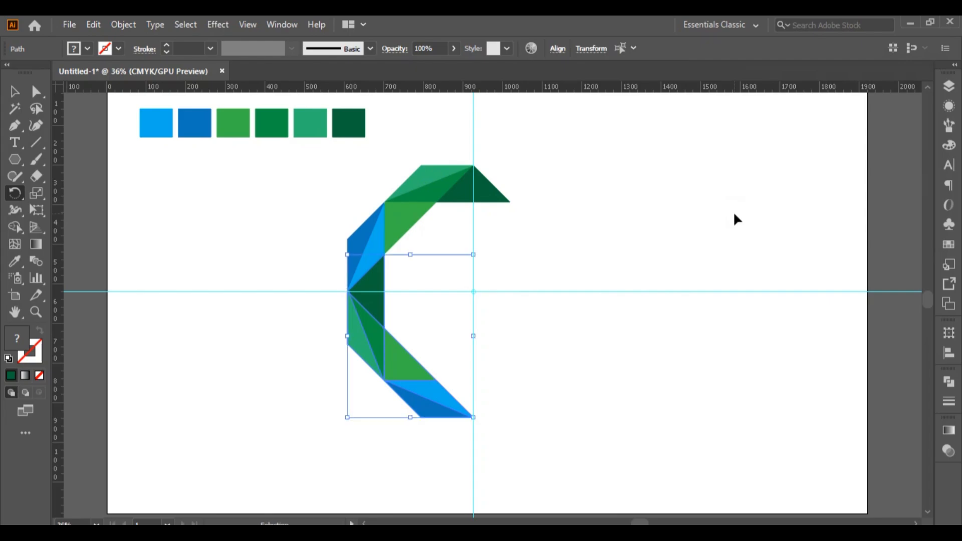
- Repeat the rotated copy twice to complete the octagonal ring, then clear the selection
key("ctrl+d")
key("ctrl+d")
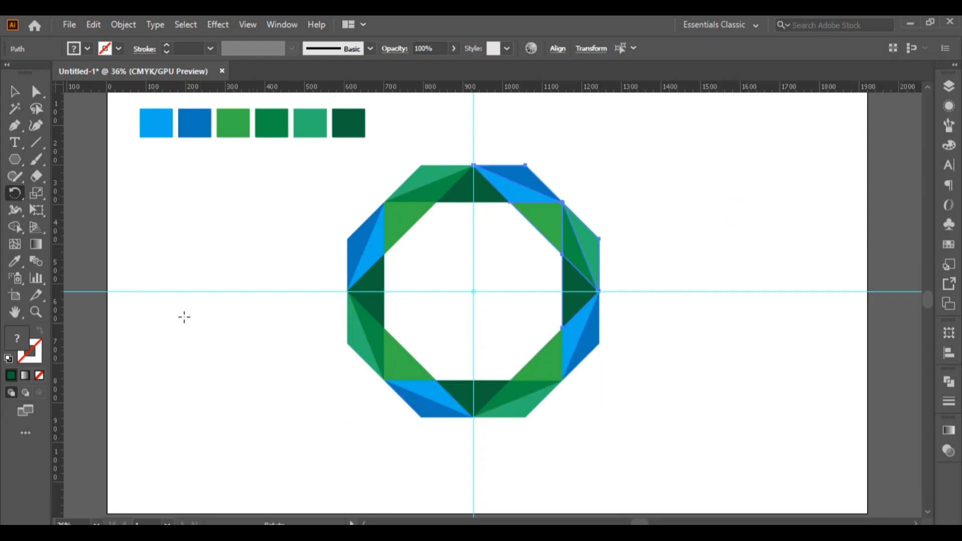
left_click(14, 91)
left_click(705, 333)
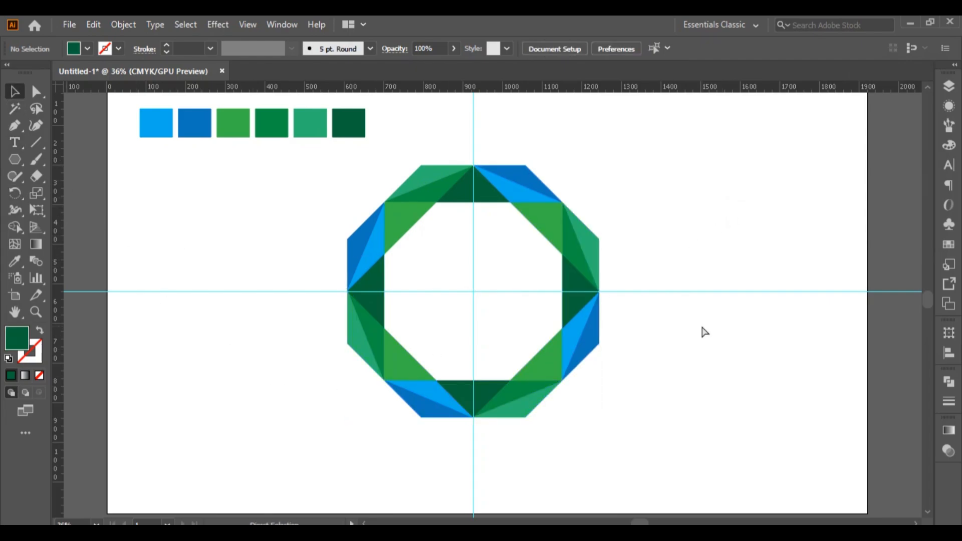
- Group all the ring's pieces and rotate the group clockwise until a corner points straight up on the vertical guide
left_click(521, 193)
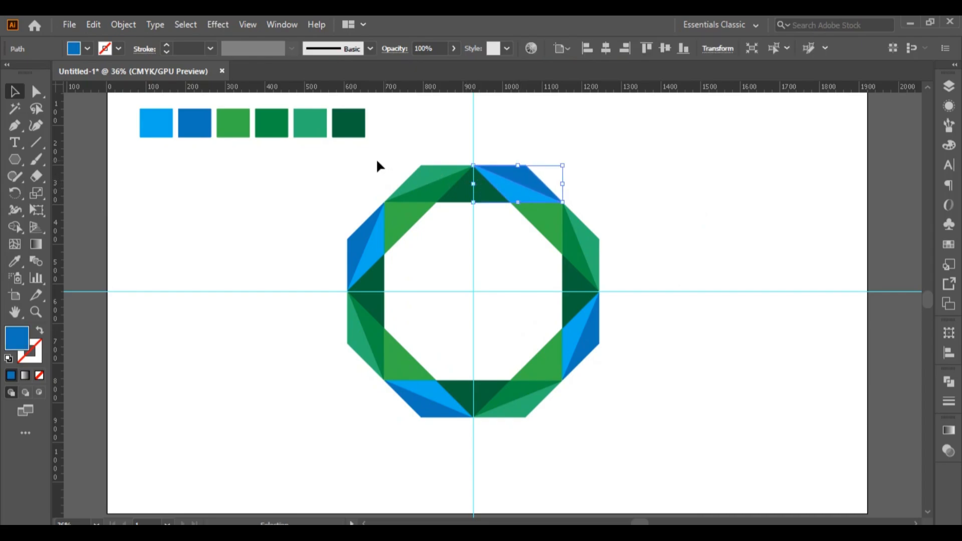
left_click_drag(340, 158, 645, 448)
right_click(596, 291)
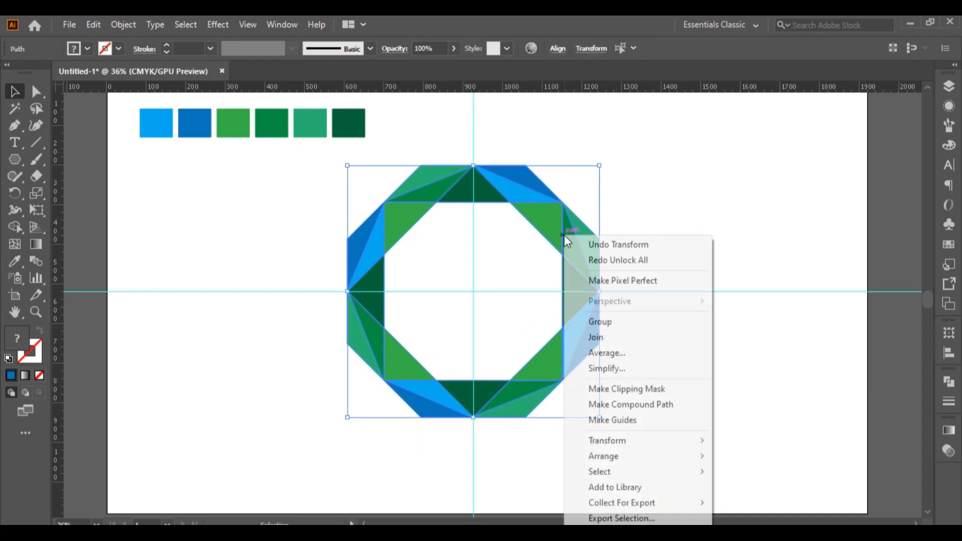
left_click(613, 322)
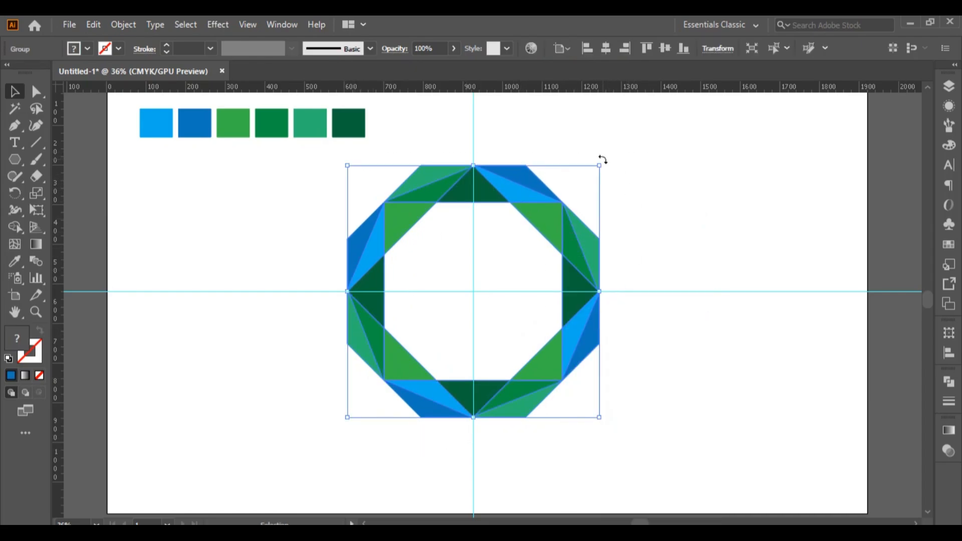
left_click_drag(603, 159, 627, 231)
left_click(700, 390)
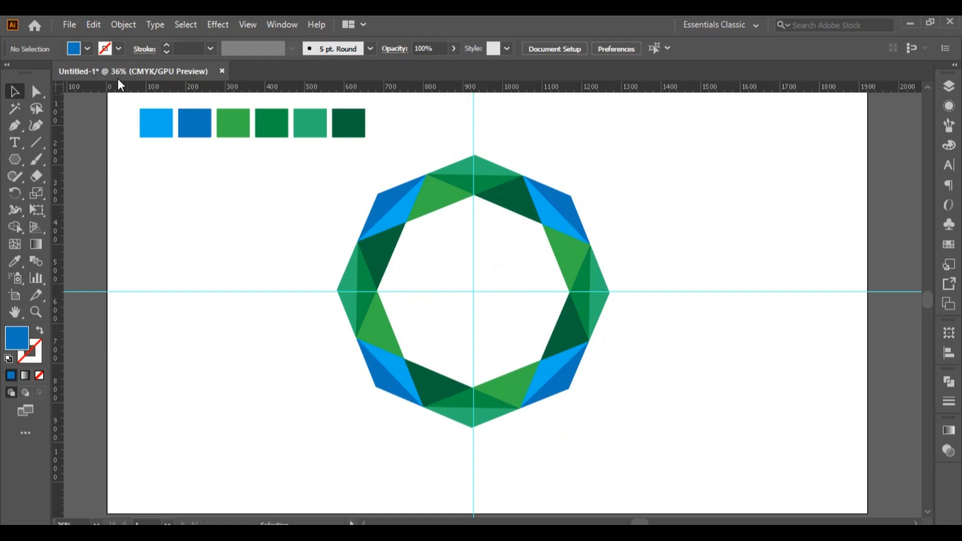
- Unlock and remove the two guides through the ring's centre, and delete the six palette squares
left_click(93, 25)
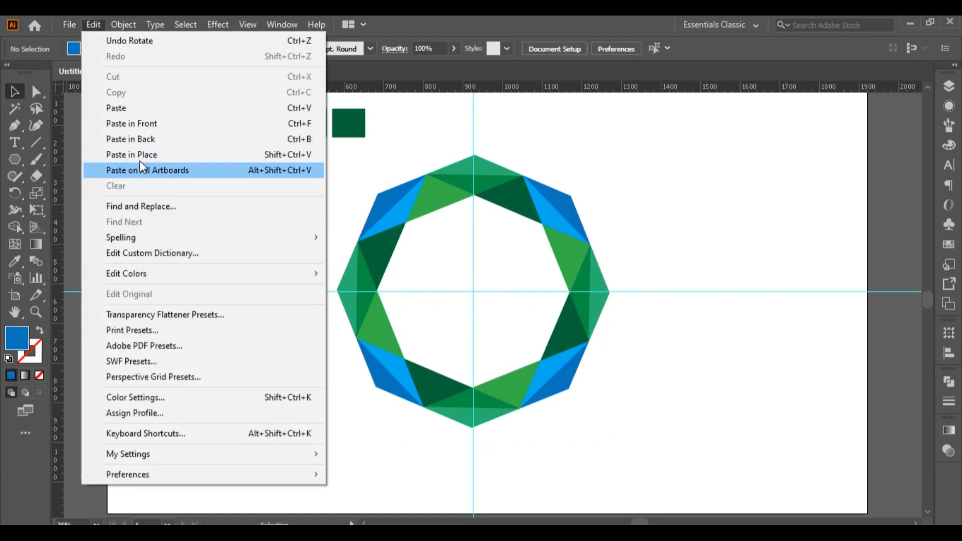
mouse_move(126, 25)
left_click(189, 134)
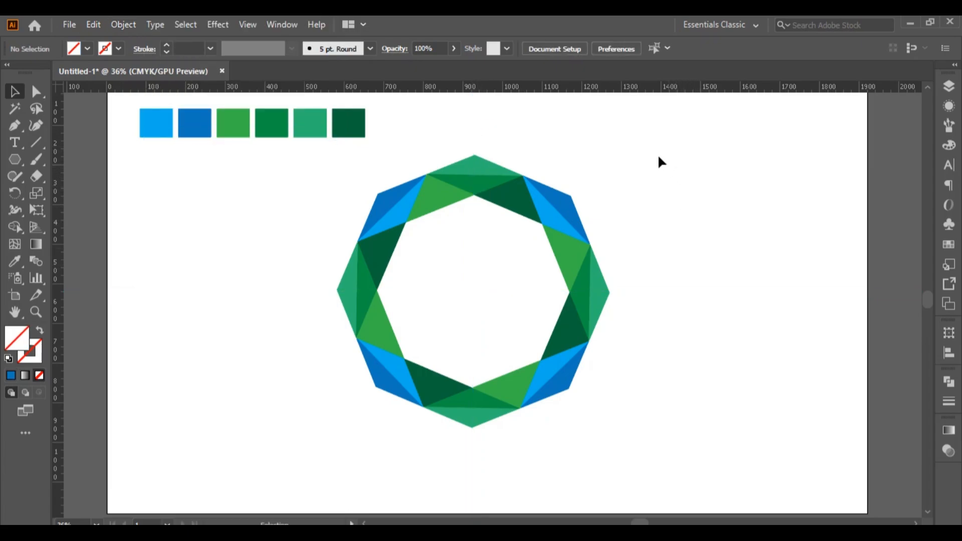
left_click_drag(416, 111, 139, 161)
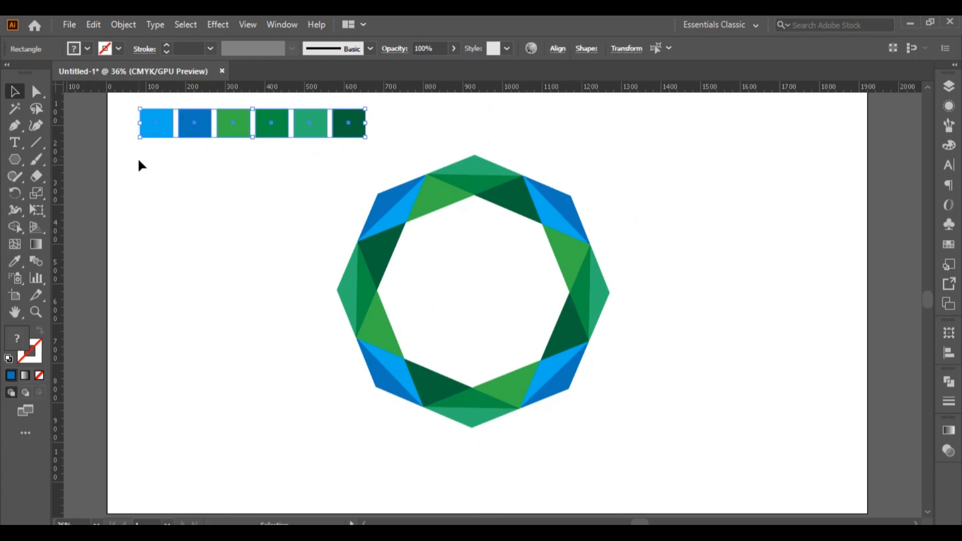
key("Delete")
- Scale the ring group down proportionally and reposition it near the middle of the artboard
left_click_drag(243, 143, 666, 486)
right_click(562, 201)
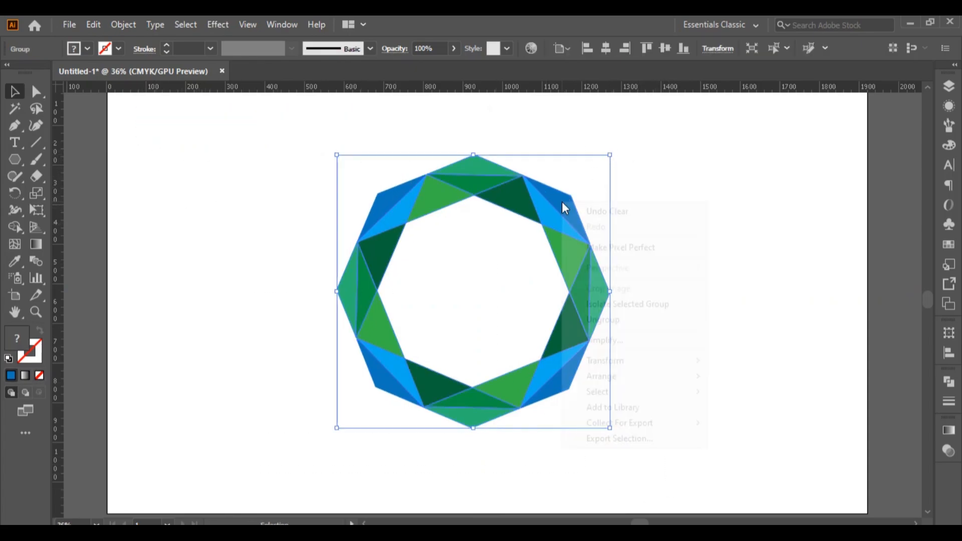
left_click(608, 157)
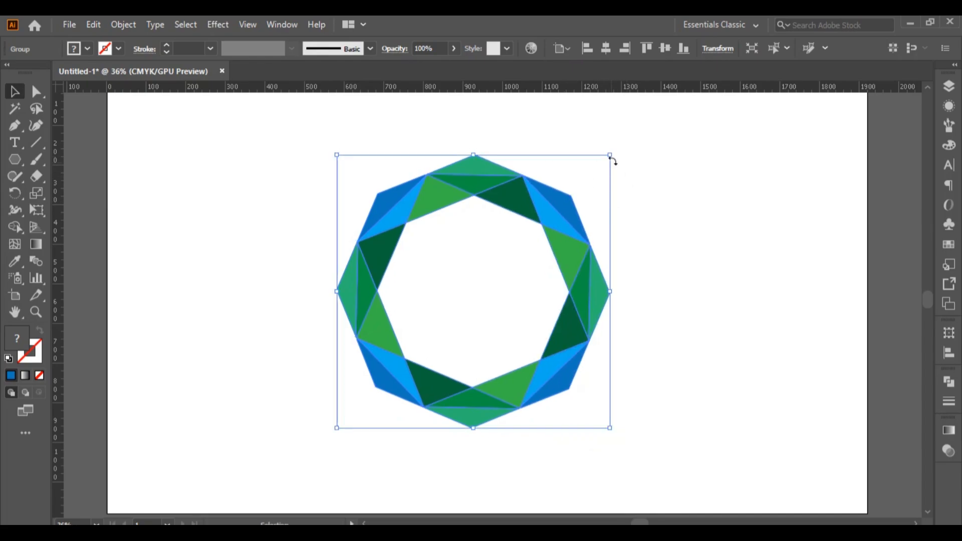
left_click_drag(607, 156, 572, 190)
left_click(572, 263)
left_click_drag(533, 272, 554, 275)
left_click(668, 254)
left_click(666, 236)
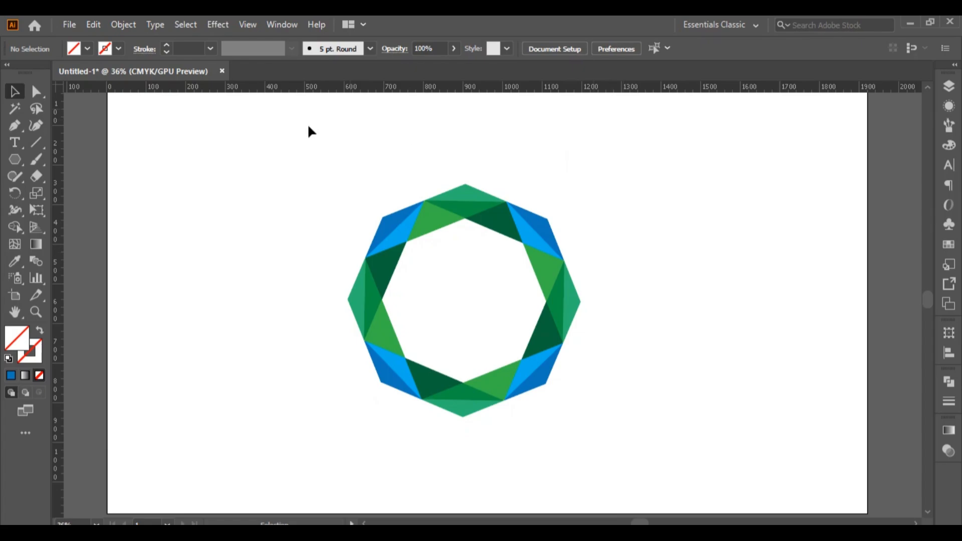
- Shrink the ring further and move it up into the upper half of the artboard
left_click_drag(307, 149, 600, 459)
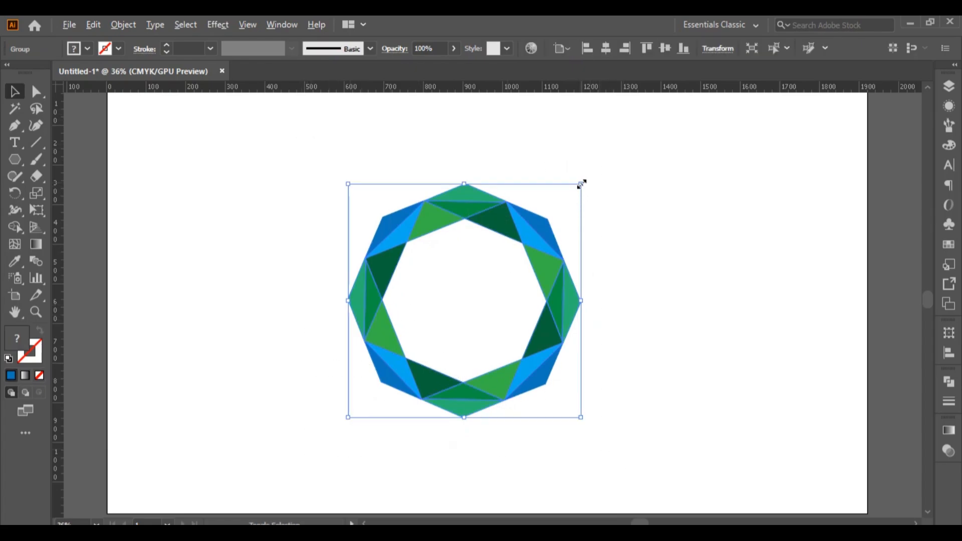
left_click_drag(582, 184, 555, 210)
left_click_drag(520, 261, 521, 199)
- Create a copy of the ring reflected across the horizontal axis and place it directly below the original
right_click(520, 181)
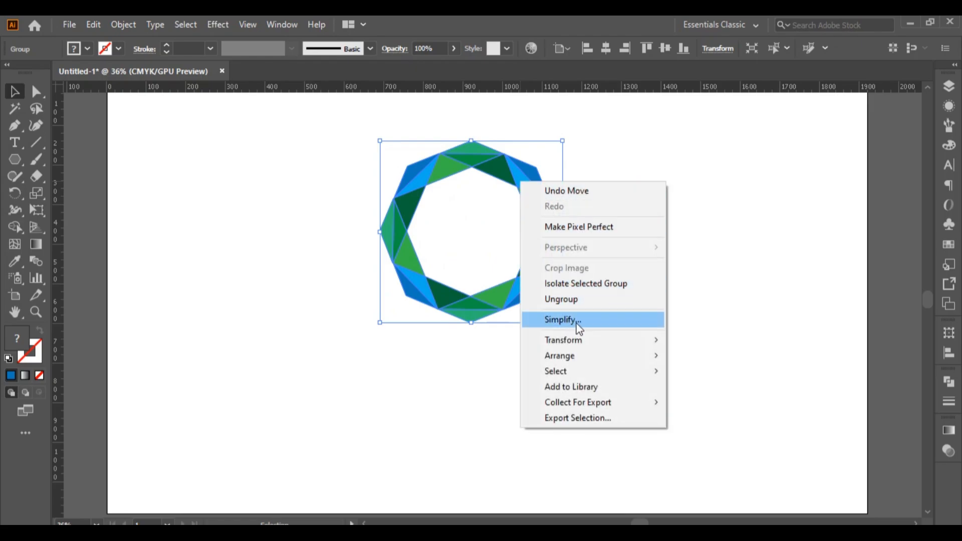
mouse_move(579, 343)
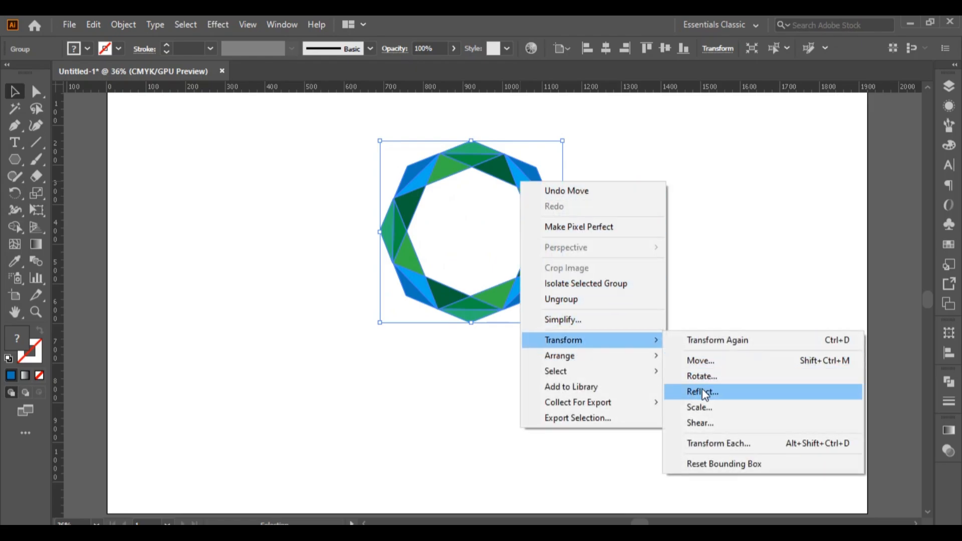
left_click(706, 396)
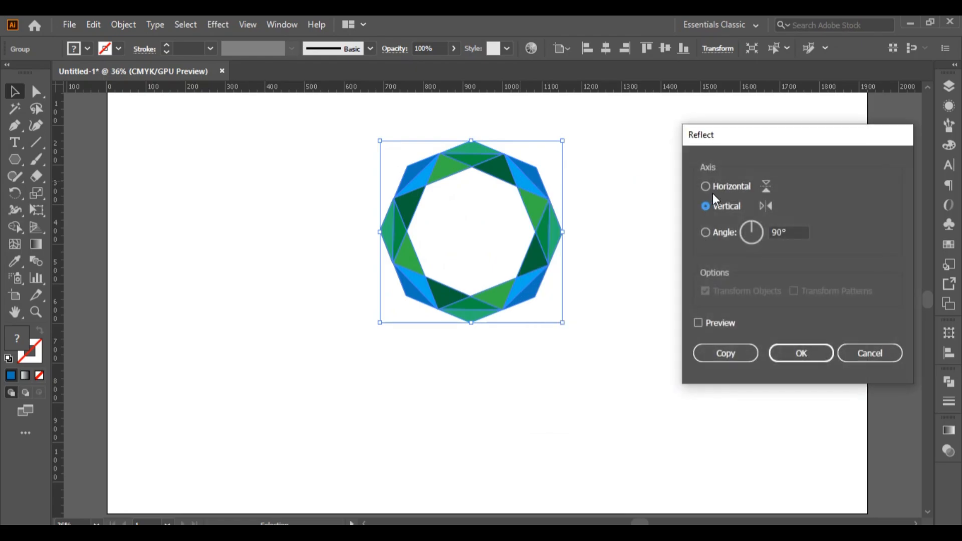
left_click(715, 190)
left_click(724, 355)
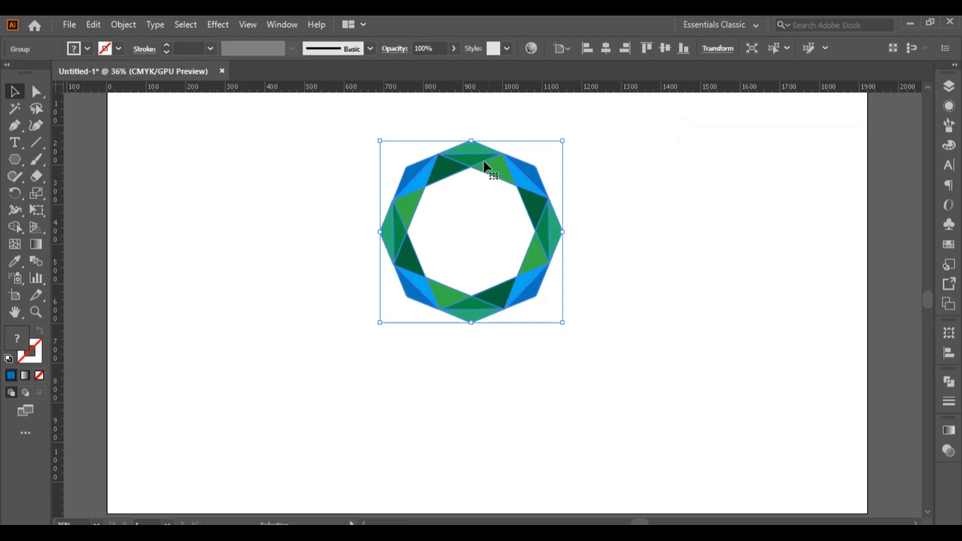
left_click_drag(477, 195, 476, 344)
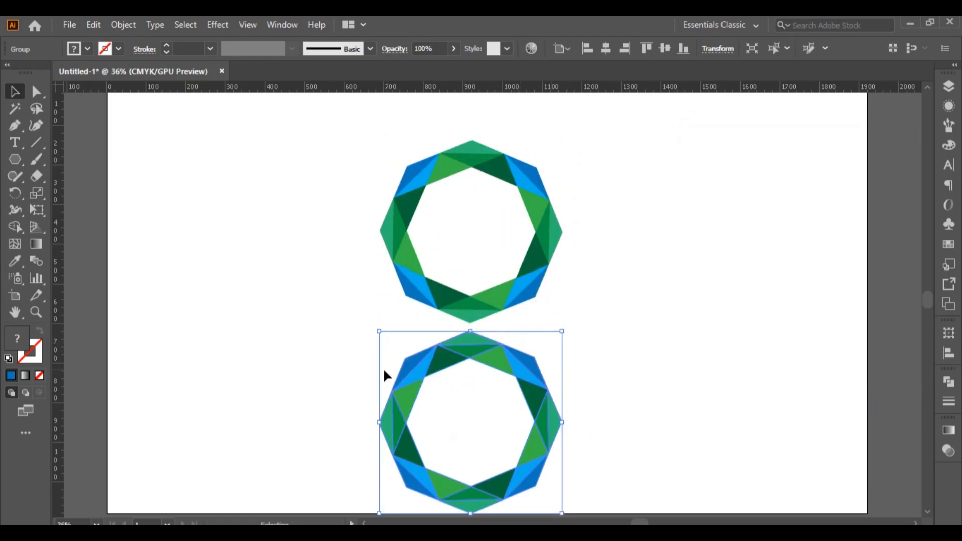
left_click(261, 335)
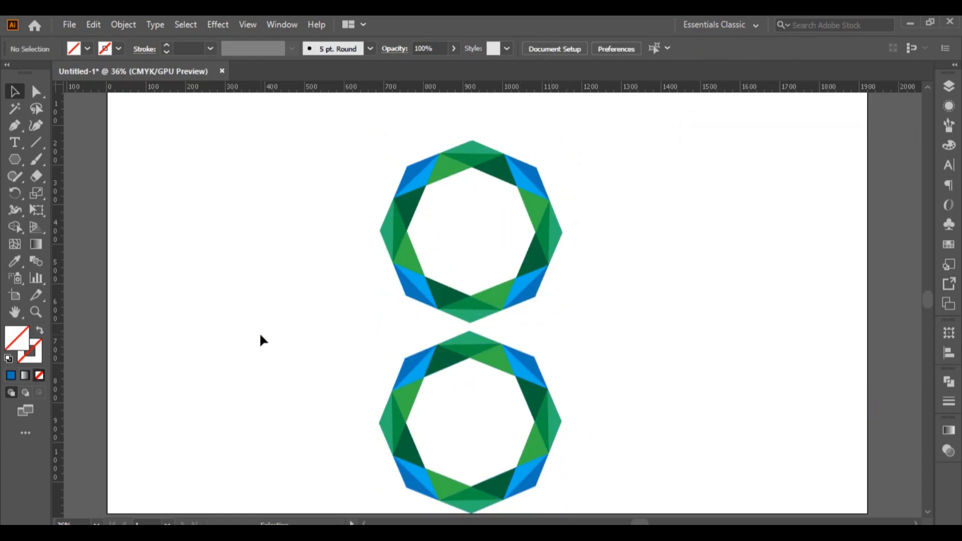
- Draw a rectangle that exactly covers the reflected ring copy, matching its outer bounds
left_click(35, 246)
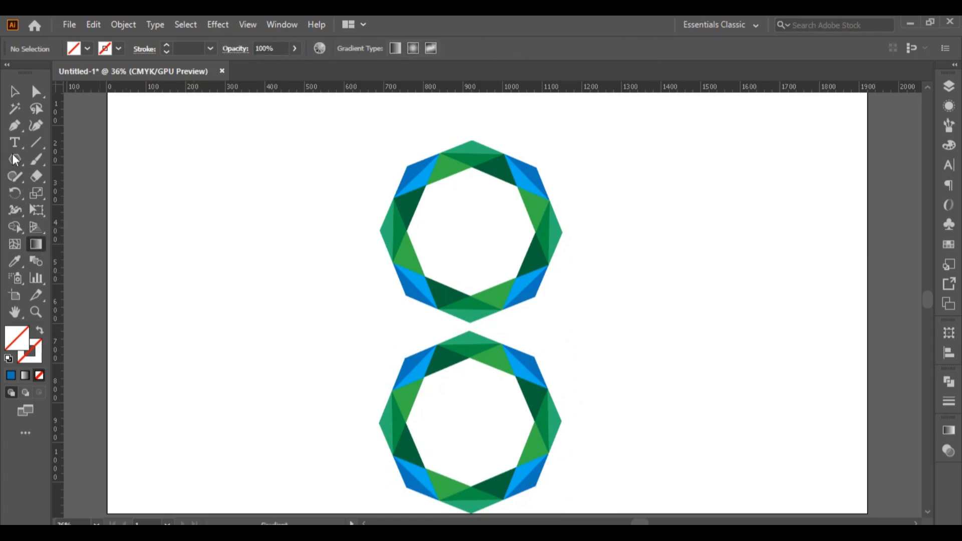
left_click_drag(15, 159, 65, 161)
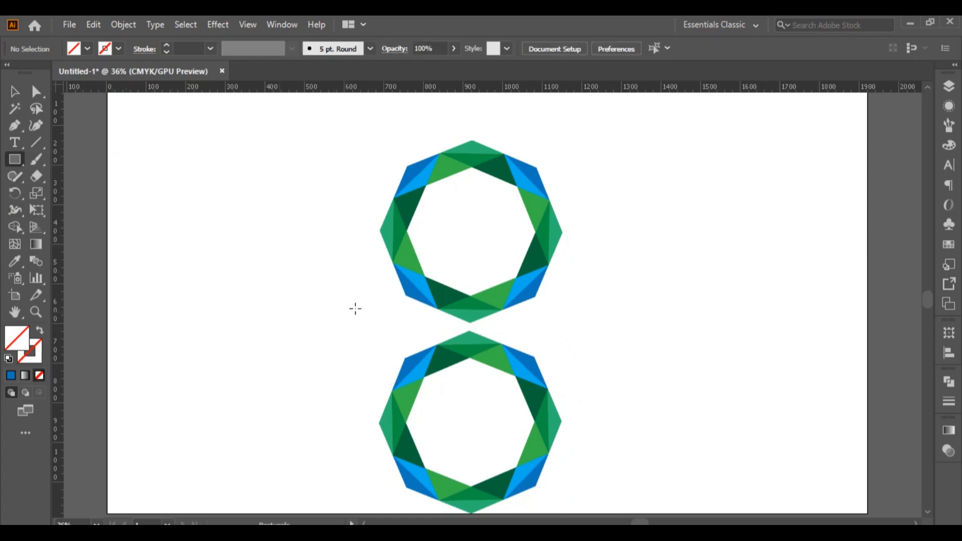
left_click(381, 331)
left_click(790, 264)
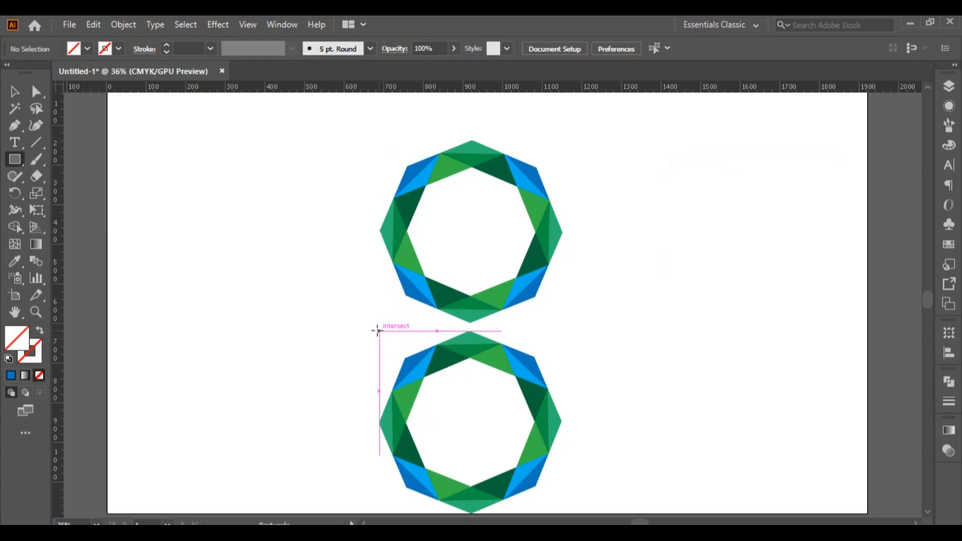
left_click_drag(378, 331, 562, 513)
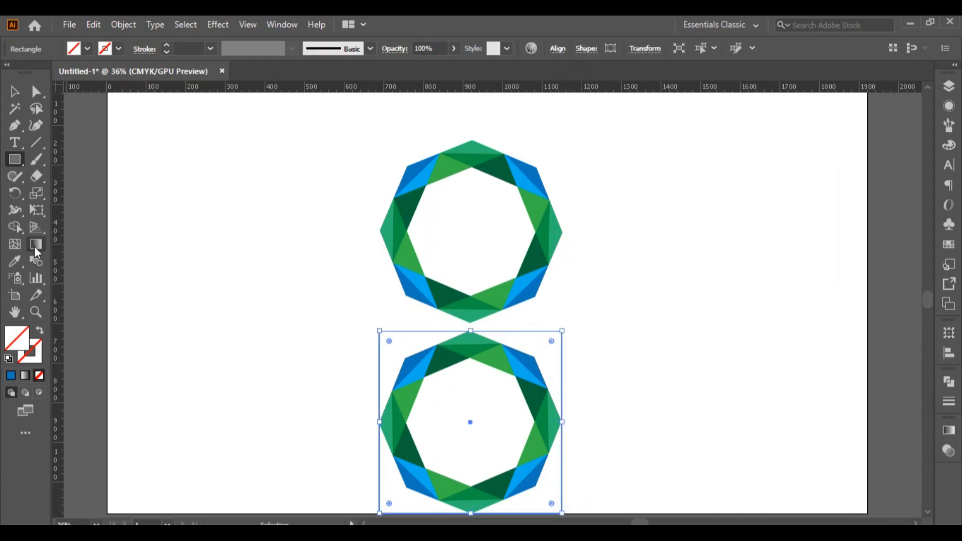
- Fill the rectangle over the reflected ring with a linear white-to-black gradient
left_click(949, 430)
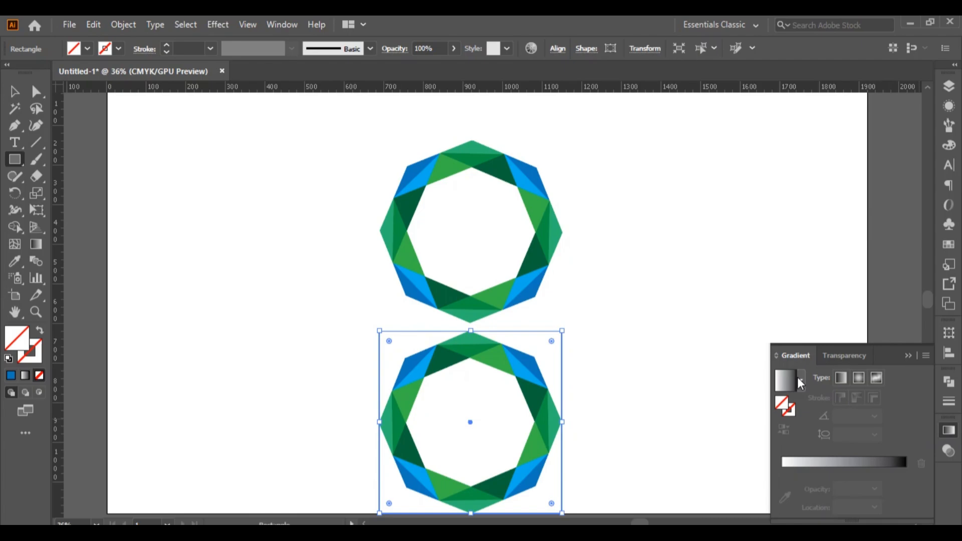
left_click(792, 377)
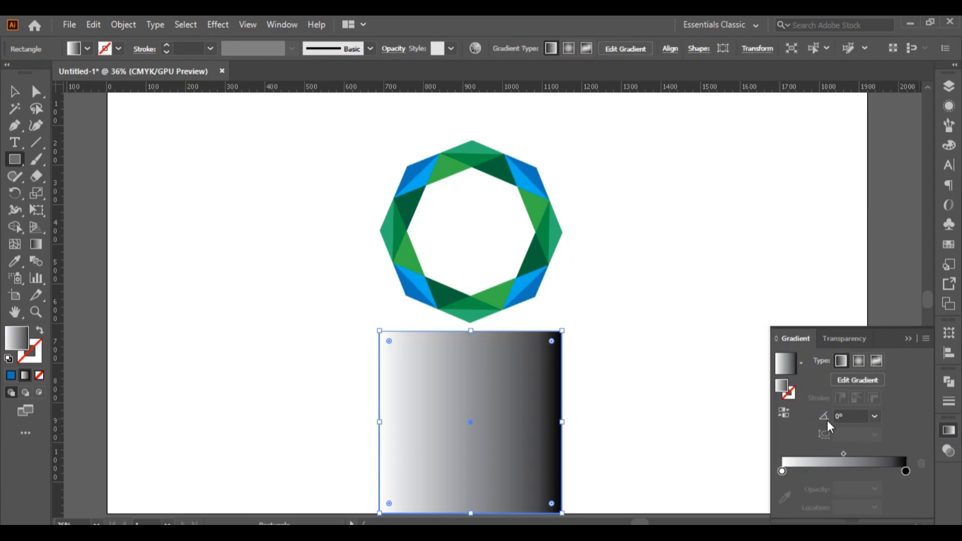
left_click(909, 338)
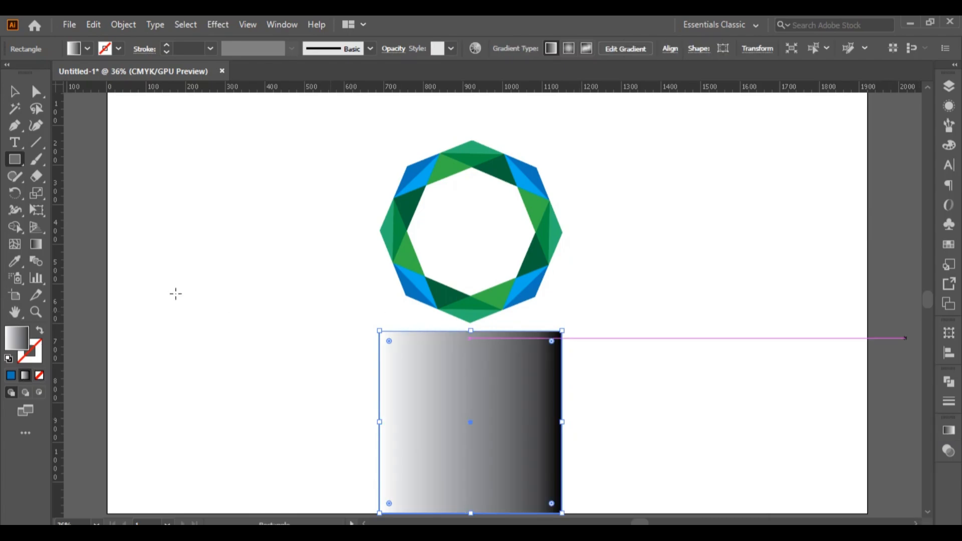
- Redirect the rectangle's gradient to run vertically from white at its upper edge to black at its lower edge, and shift the midpoint upward
left_click(36, 244)
left_click_drag(471, 332, 481, 377)
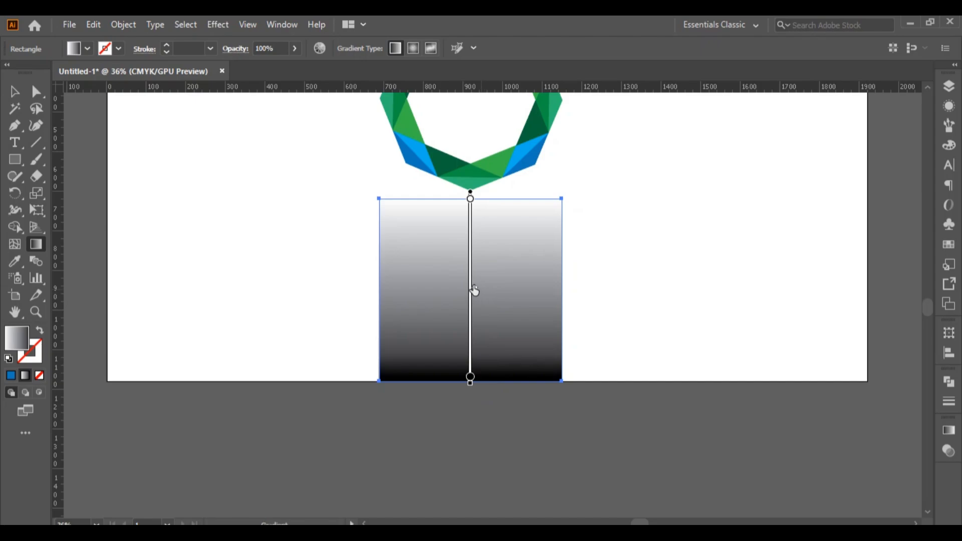
left_click_drag(475, 289, 474, 257)
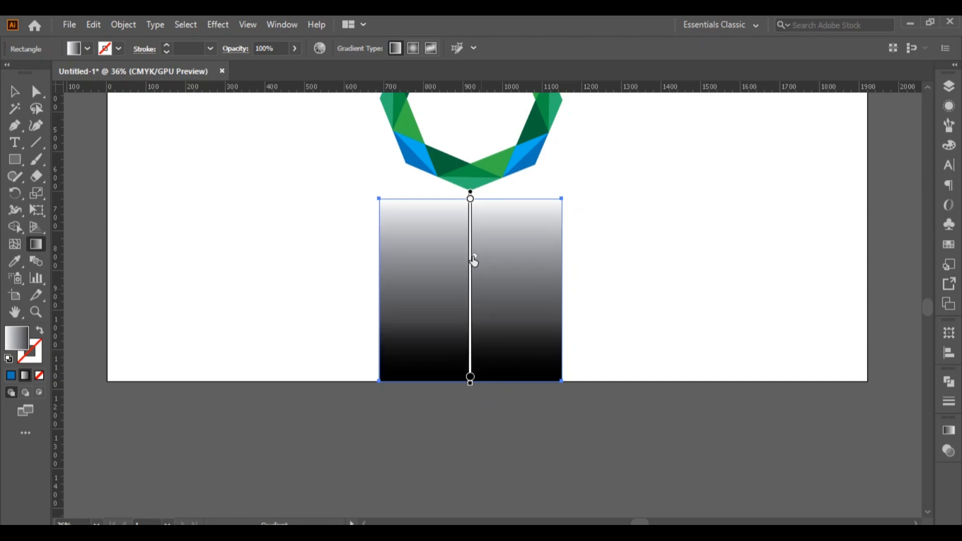
left_click(950, 452)
left_click(904, 468)
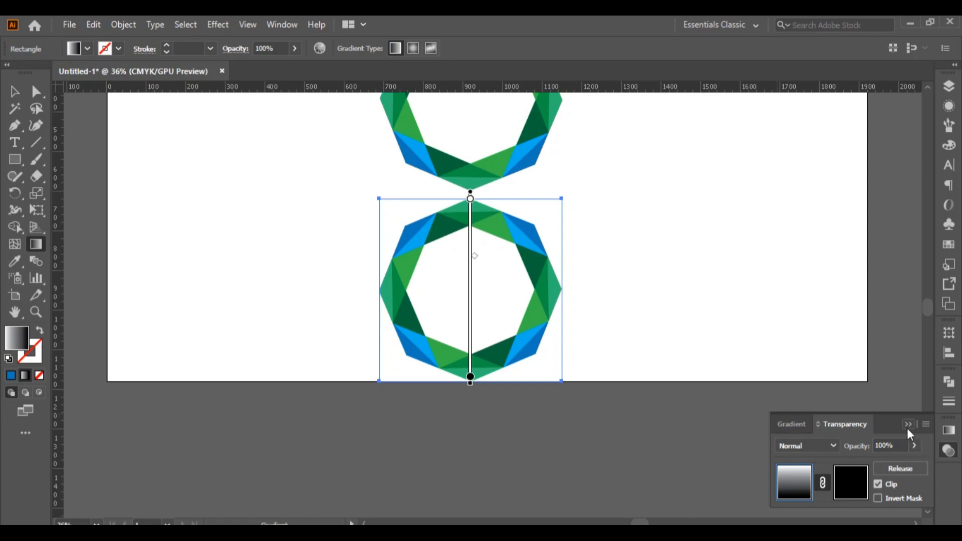
left_click(906, 470)
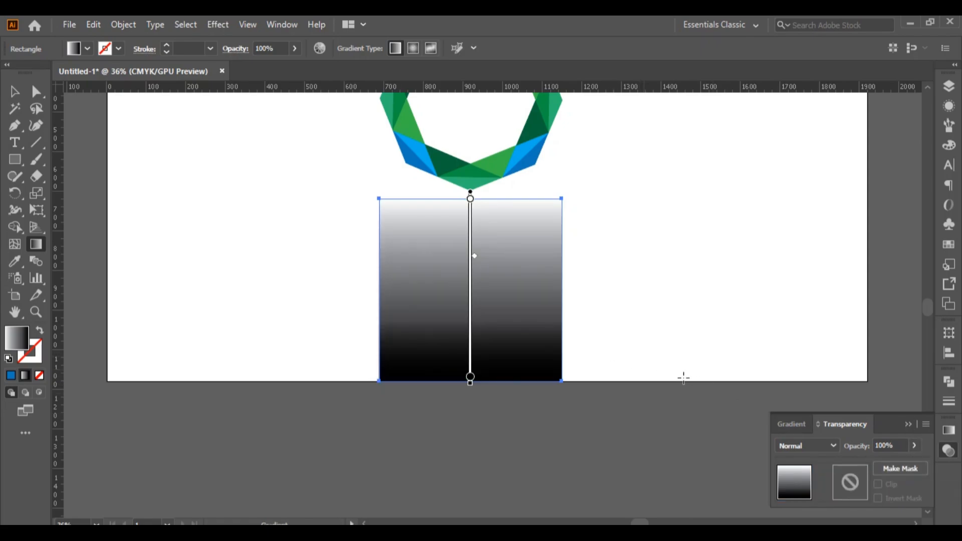
left_click(909, 424)
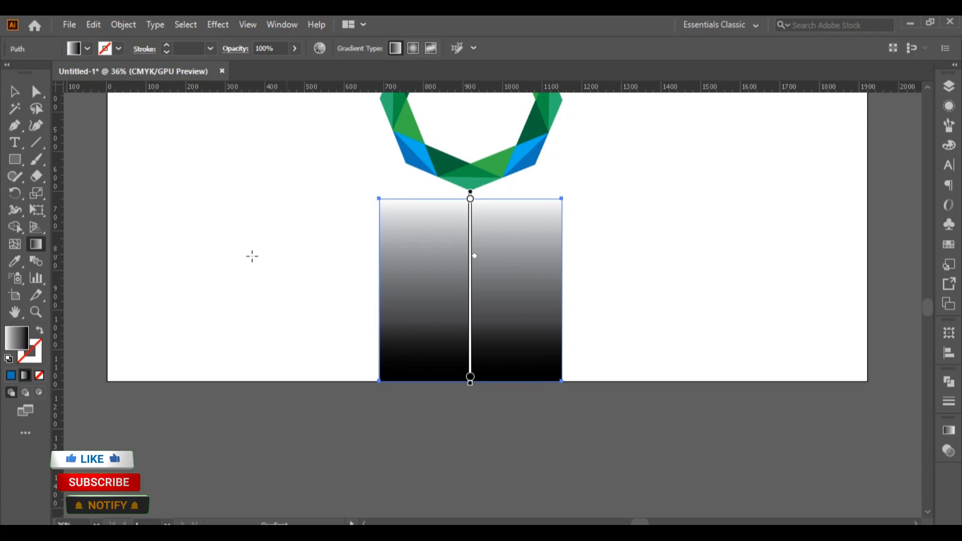
- Make an opacity mask from the gradient rectangle and the reflected ring, and set the masked ring's opacity to 82%
key("v")
left_click_drag(299, 230, 673, 438)
left_click(949, 450)
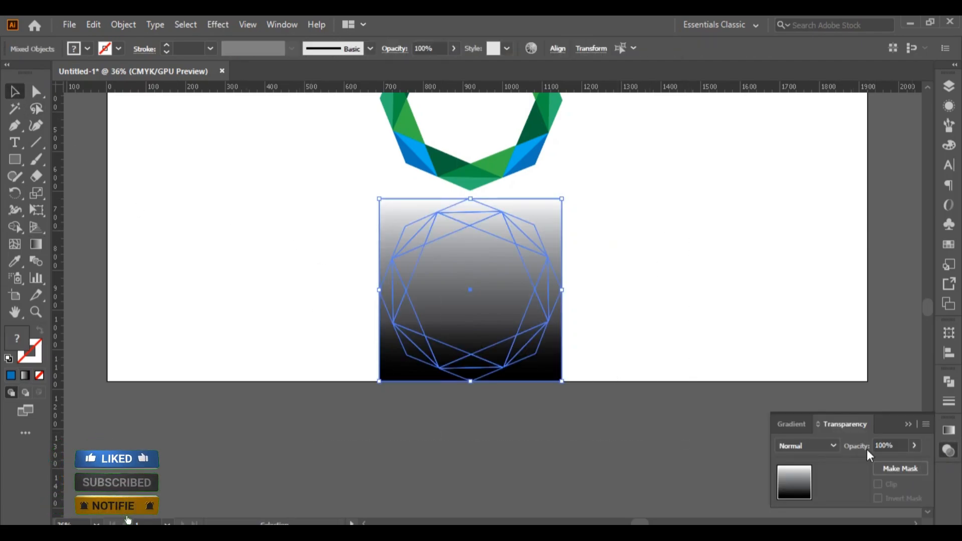
left_click(898, 468)
left_click(915, 446)
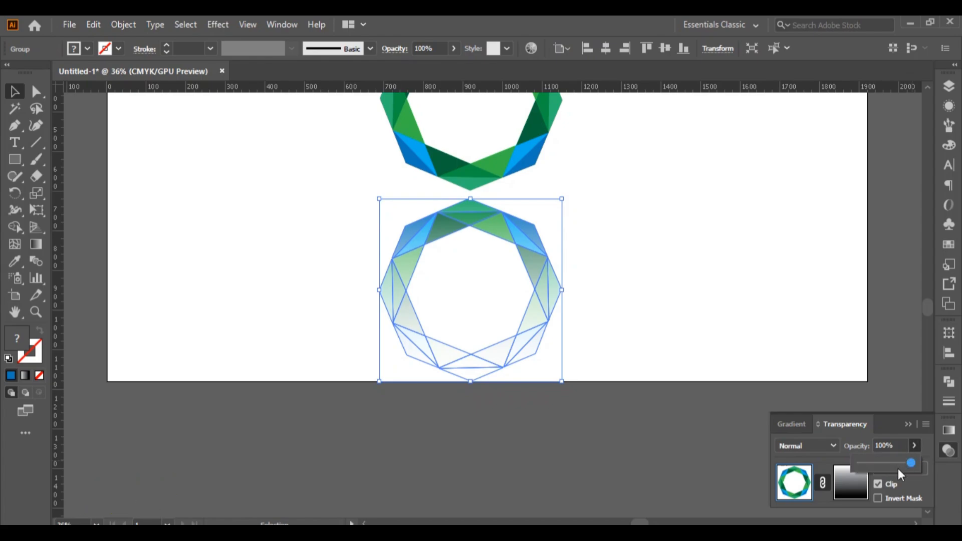
left_click(733, 305)
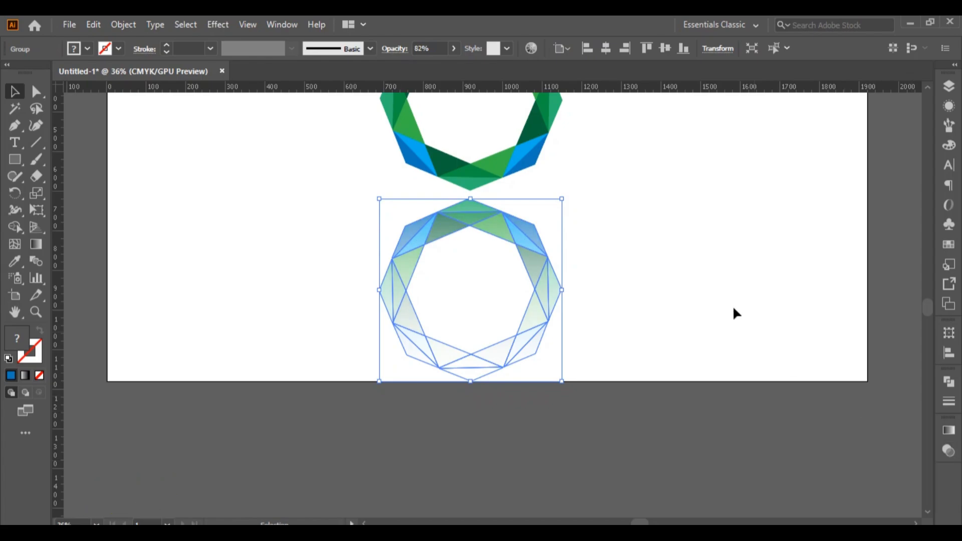
- Scale the ring and its faded reflection down together proportionally and move them up, slightly to the right, on the artboard
scroll(733, 309, "up", 3)
scroll(734, 313, "up", 2)
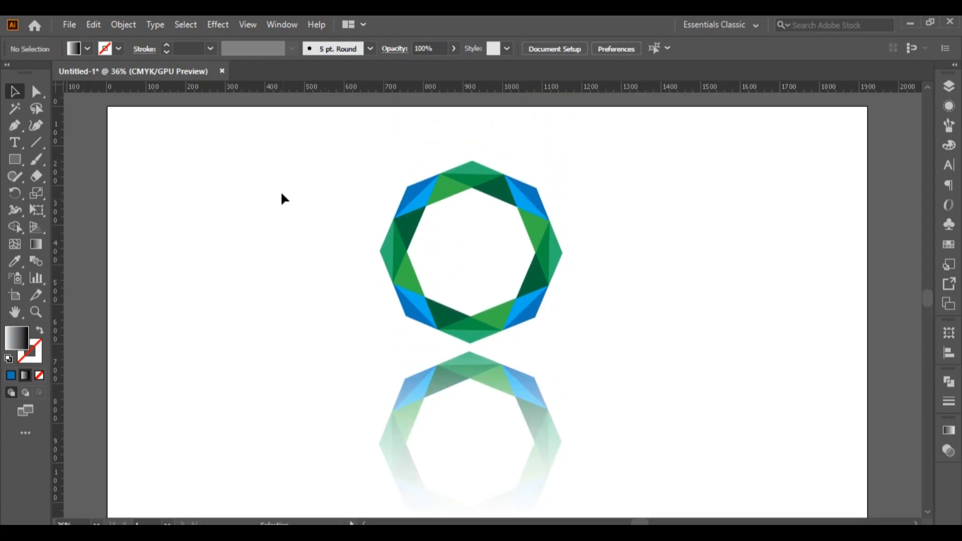
left_click_drag(285, 173, 588, 451)
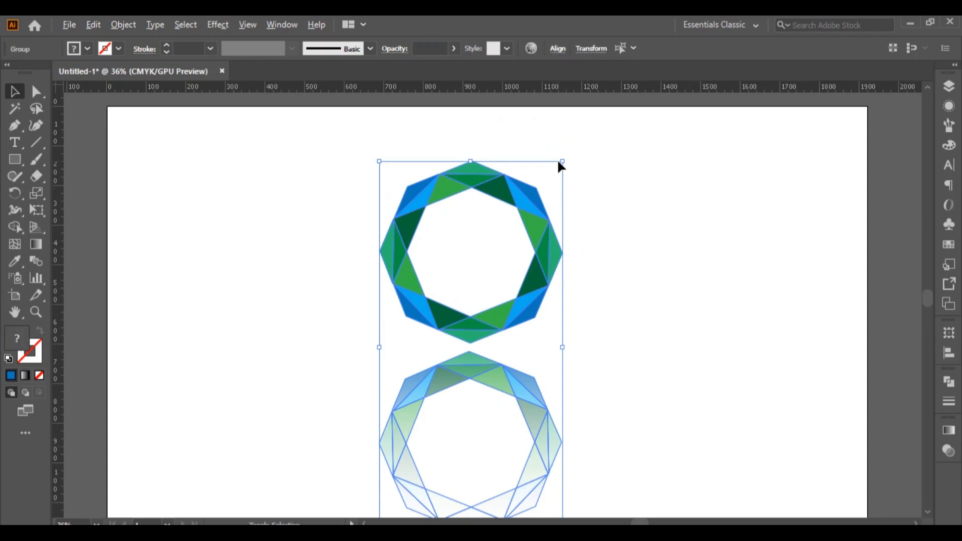
left_click_drag(563, 161, 547, 191)
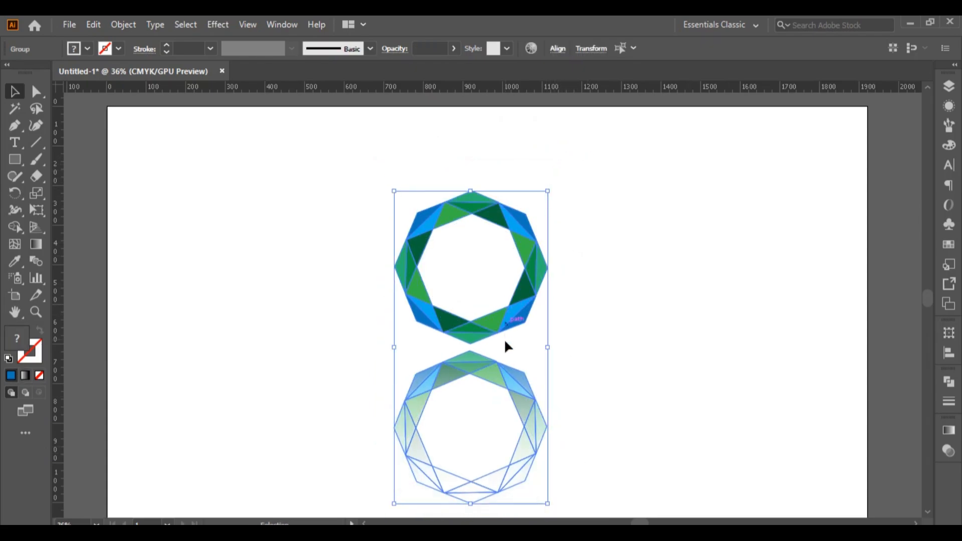
left_click_drag(506, 341, 509, 305)
left_click(663, 300)
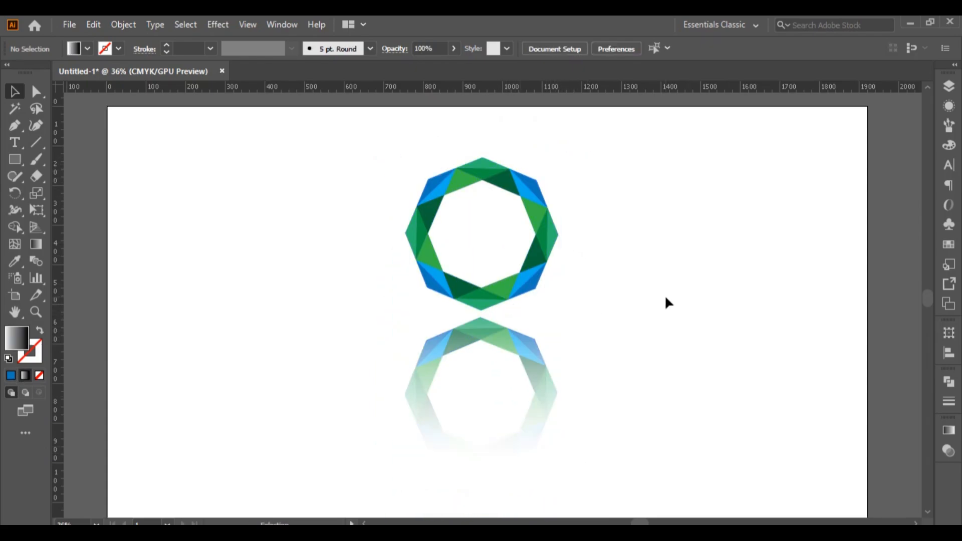